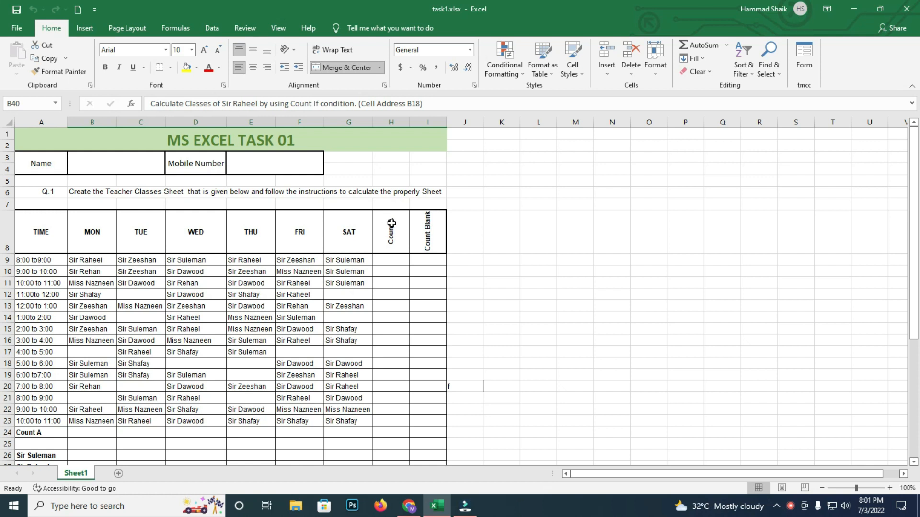
- Clear the stray letter "f" from cell J20
{"action": "left_click", "coordinate": [459, 384]}
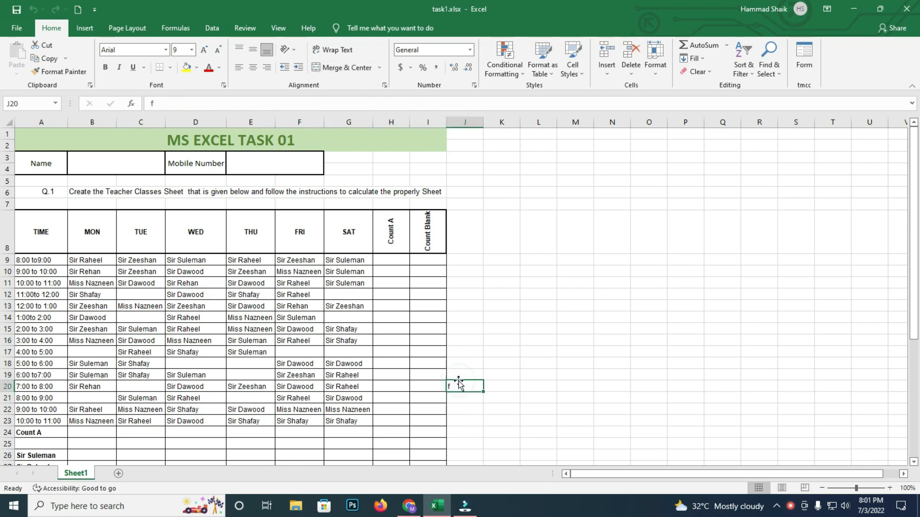
{"action": "key", "text": "Delete"}
- Examine the weekly class timetable and read the Q-2 to Q-10 instructions below it
{"action": "scroll", "coordinate": [479, 307], "scroll_direction": "down", "scroll_amount": 7}
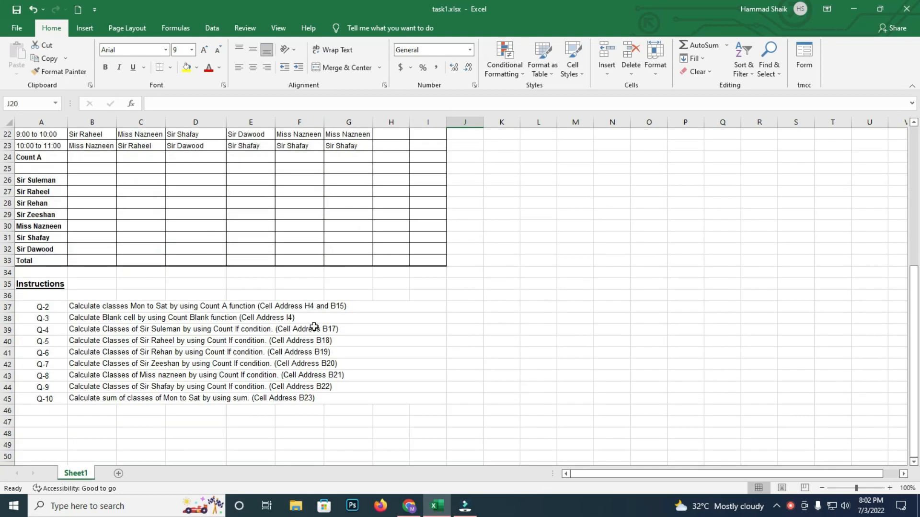
{"action": "left_click_drag", "start_coordinate": [45, 307], "coordinate": [243, 398]}
{"action": "left_click", "coordinate": [266, 307]}
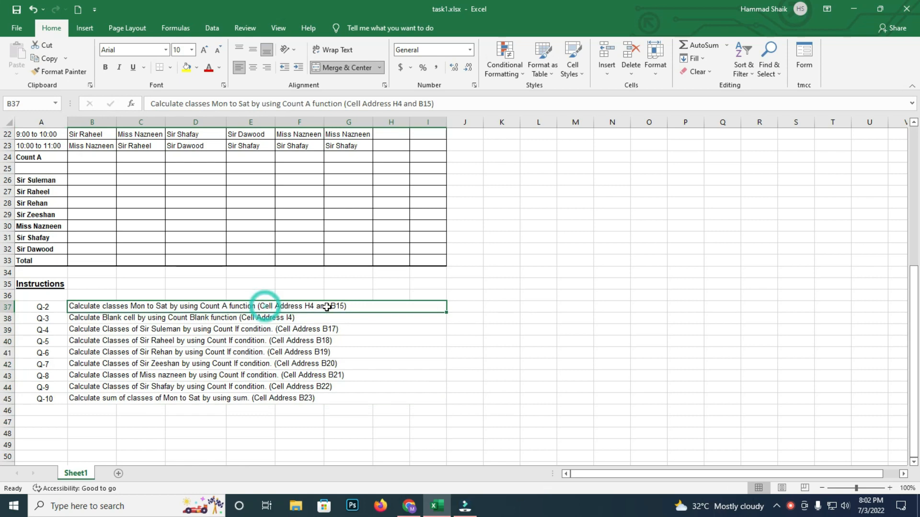
{"action": "scroll", "coordinate": [301, 358], "scroll_direction": "up", "scroll_amount": 6}
{"action": "scroll", "coordinate": [295, 345], "scroll_direction": "up", "scroll_amount": 1}
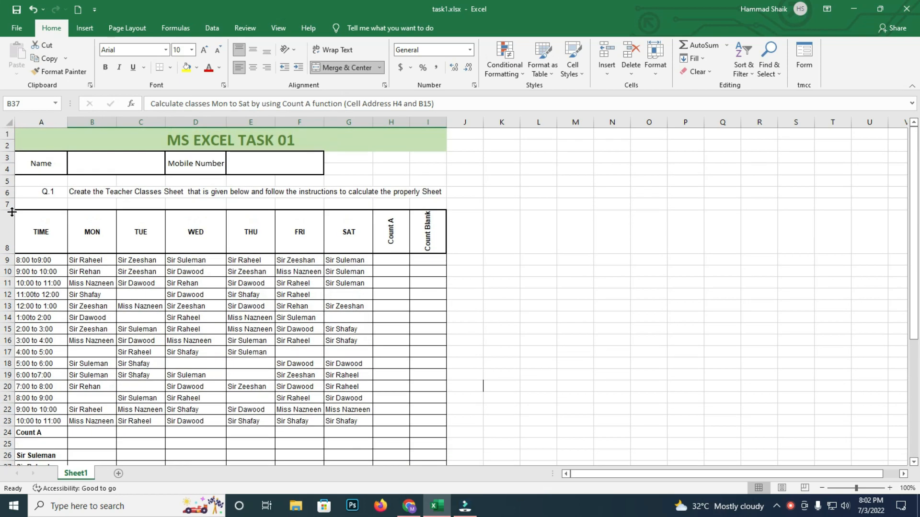
{"action": "left_click_drag", "start_coordinate": [40, 161], "coordinate": [431, 165]}
{"action": "scroll", "coordinate": [289, 181], "scroll_direction": "down", "scroll_amount": 5}
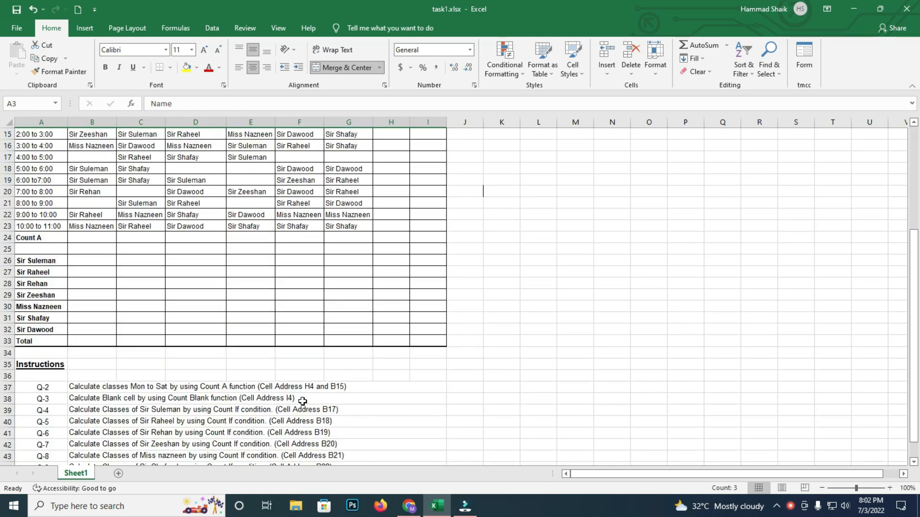
{"action": "scroll", "coordinate": [303, 402], "scroll_direction": "up", "scroll_amount": 3}
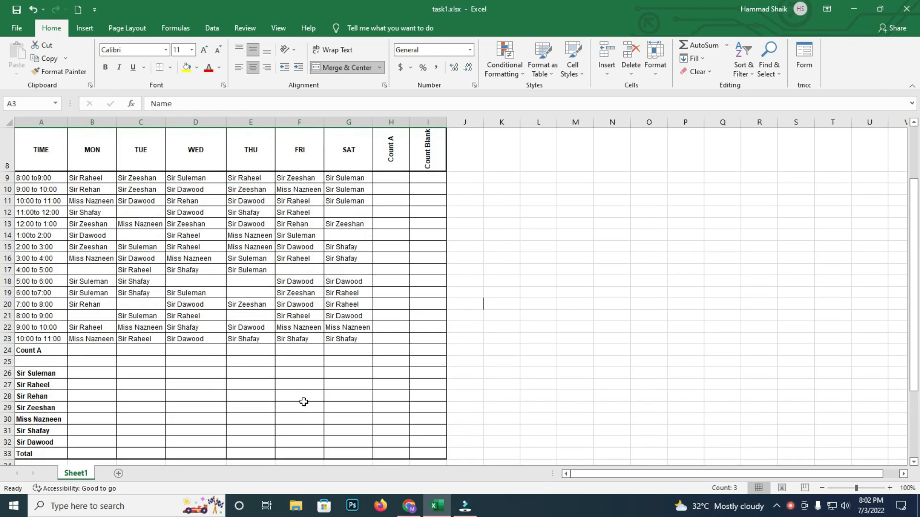
{"action": "scroll", "coordinate": [304, 403], "scroll_direction": "down", "scroll_amount": 5}
{"action": "scroll", "coordinate": [304, 403], "scroll_direction": "up", "scroll_amount": 2}
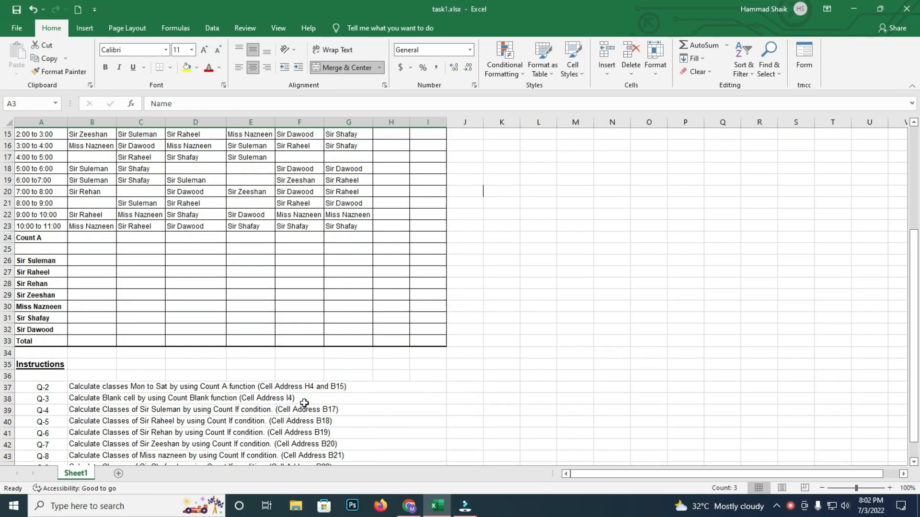
{"action": "scroll", "coordinate": [304, 403], "scroll_direction": "up", "scroll_amount": 5}
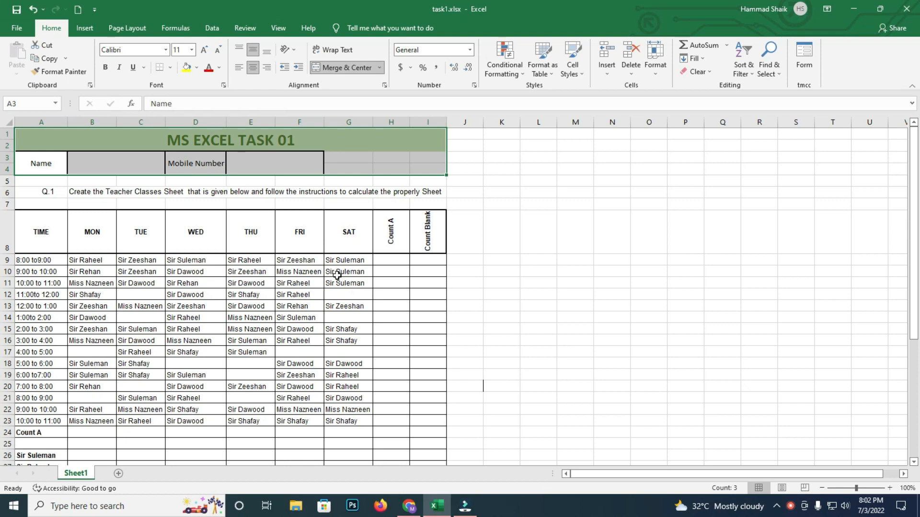
{"action": "scroll", "coordinate": [451, 300], "scroll_direction": "down", "scroll_amount": 3}
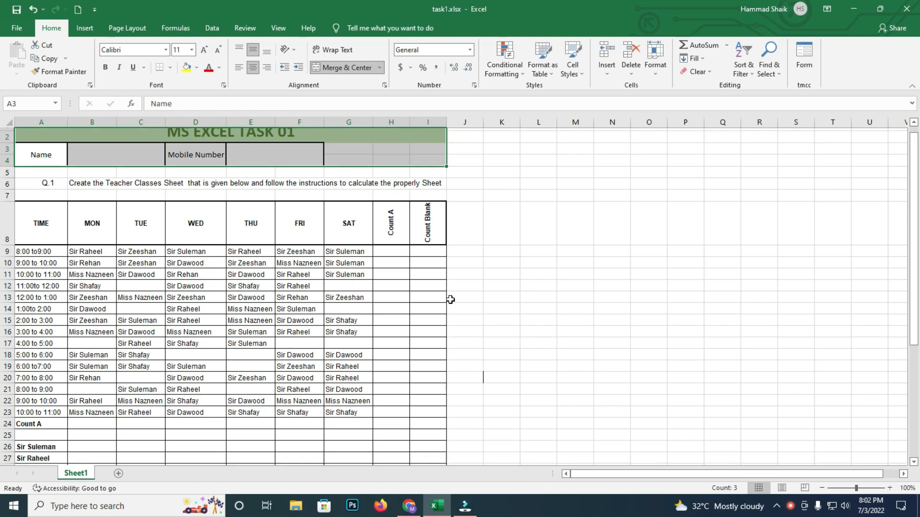
{"action": "scroll", "coordinate": [450, 300], "scroll_direction": "down", "scroll_amount": 2}
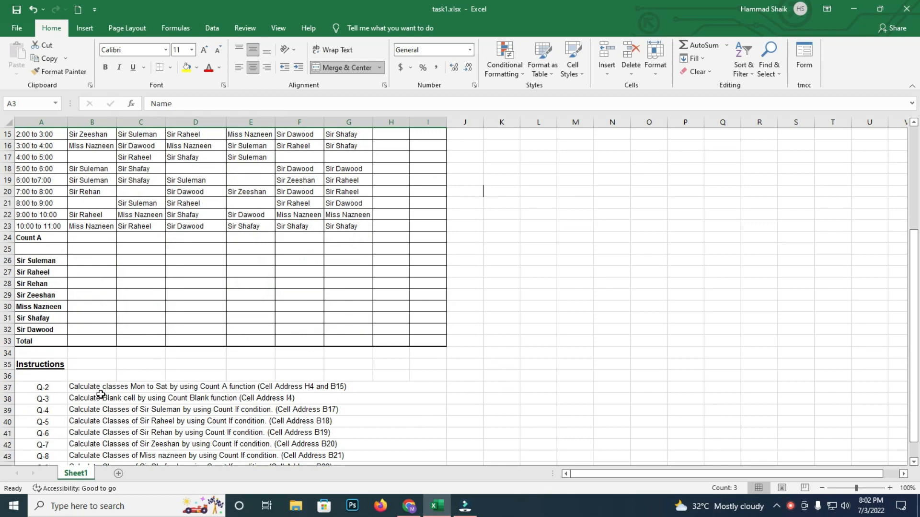
{"action": "scroll", "coordinate": [399, 372], "scroll_direction": "up", "scroll_amount": 5}
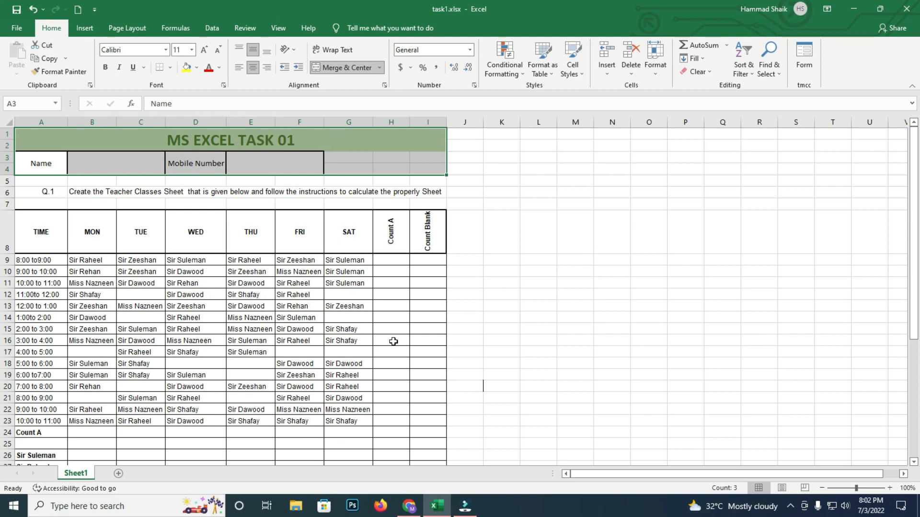
{"action": "scroll", "coordinate": [364, 364], "scroll_direction": "down", "scroll_amount": 7}
{"action": "scroll", "coordinate": [307, 263], "scroll_direction": "up", "scroll_amount": 7}
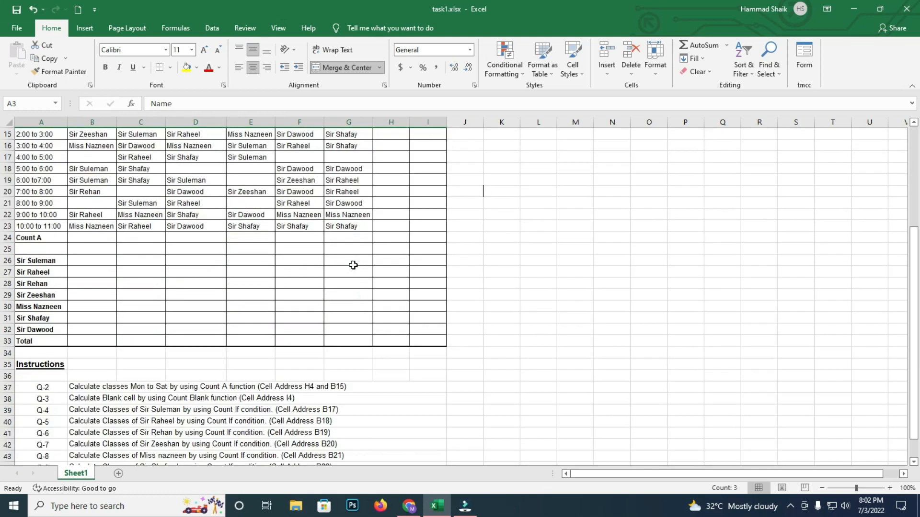
{"action": "scroll", "coordinate": [353, 265], "scroll_direction": "down", "scroll_amount": 5}
{"action": "scroll", "coordinate": [231, 287], "scroll_direction": "up", "scroll_amount": 5}
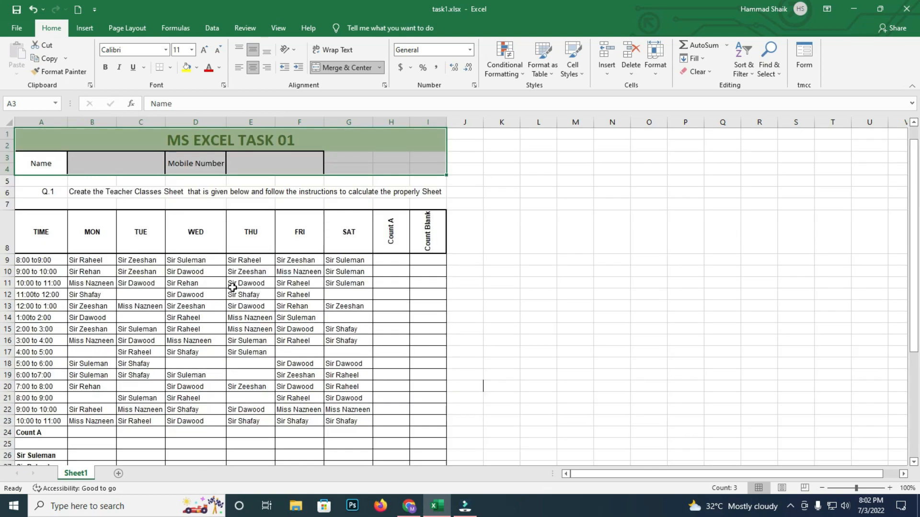
{"action": "scroll", "coordinate": [304, 286], "scroll_direction": "down", "scroll_amount": 3}
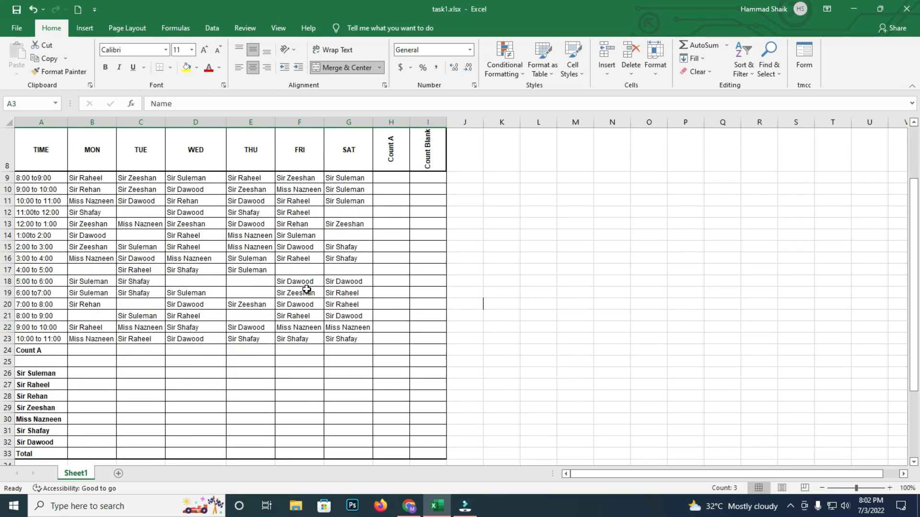
{"action": "scroll", "coordinate": [307, 289], "scroll_direction": "down", "scroll_amount": 7}
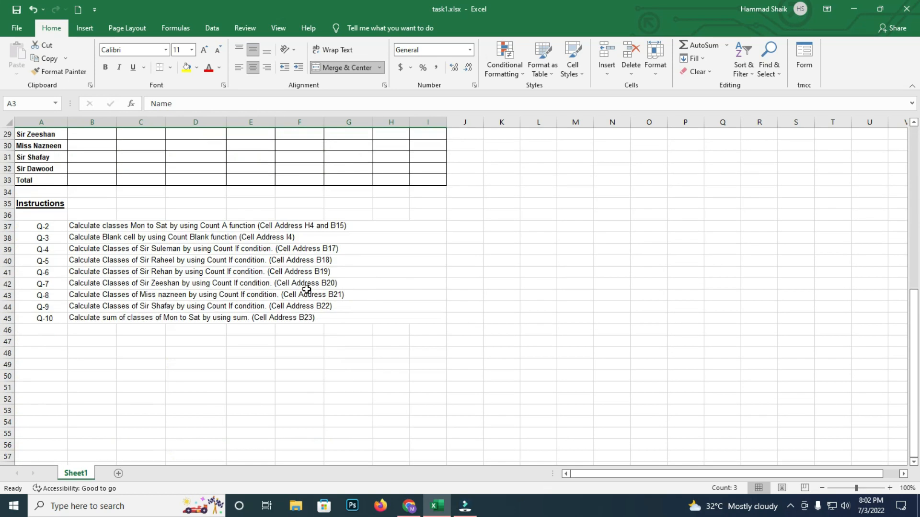
{"action": "left_click", "coordinate": [85, 229]}
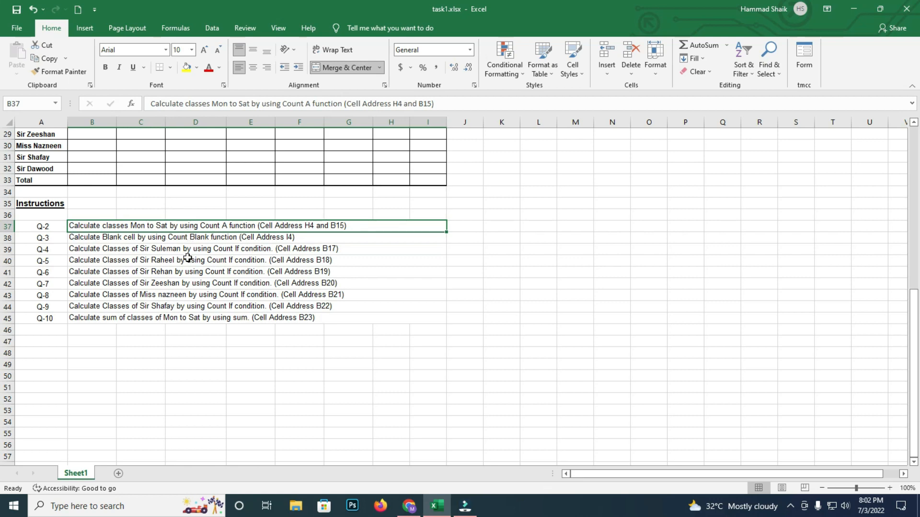
{"action": "scroll", "coordinate": [247, 247], "scroll_direction": "up", "scroll_amount": 7}
{"action": "scroll", "coordinate": [251, 258], "scroll_direction": "down", "scroll_amount": 2}
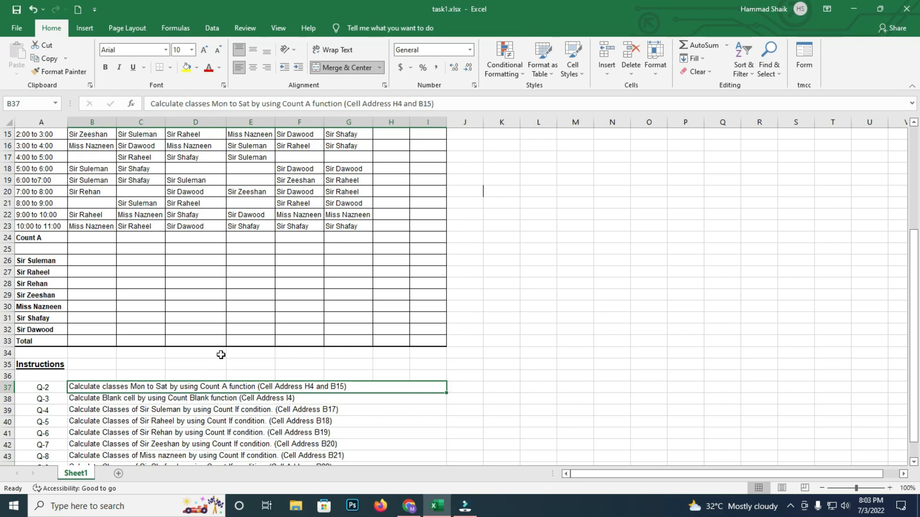
- Enter =COUNTA(B9:G9) in H9 to count the Monday to Saturday classes in the 8:00 to 9:00 row
{"action": "scroll", "coordinate": [294, 386], "scroll_direction": "up", "scroll_amount": 5}
{"action": "left_click", "coordinate": [398, 259]}
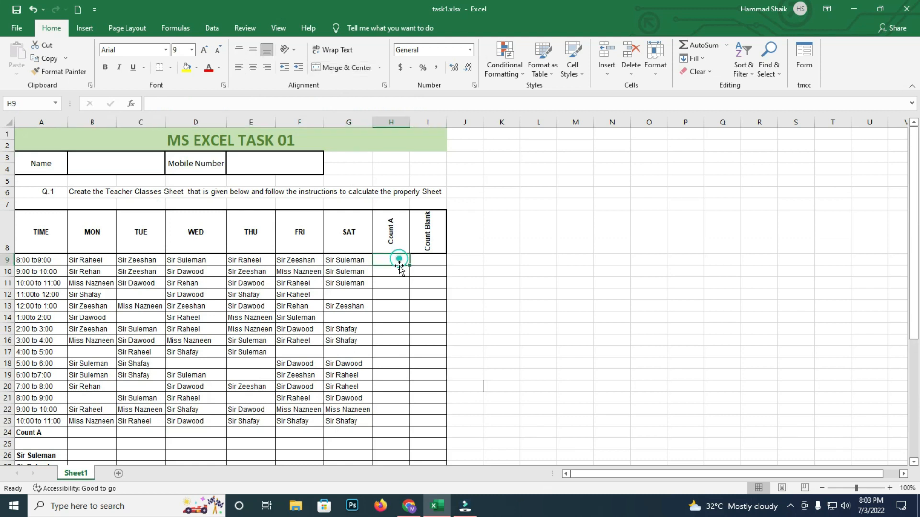
{"action": "type", "text": "="}
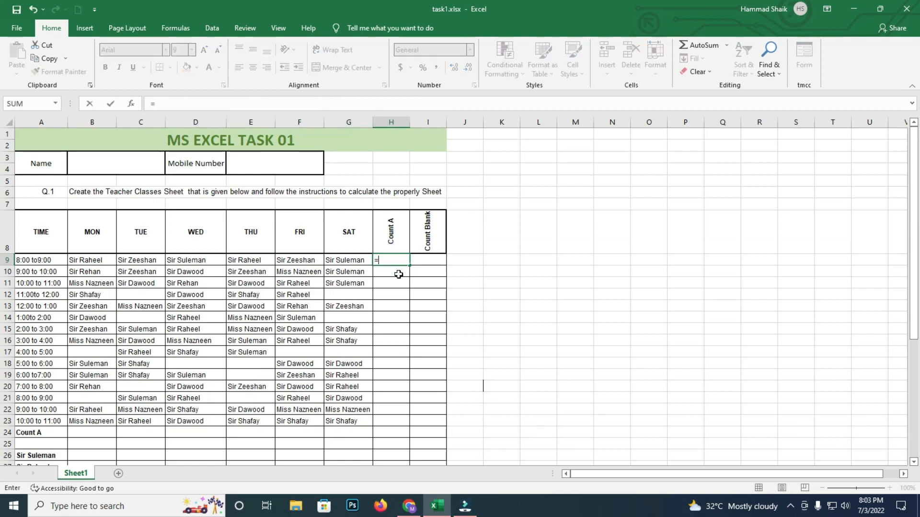
{"action": "type", "text": "counta("}
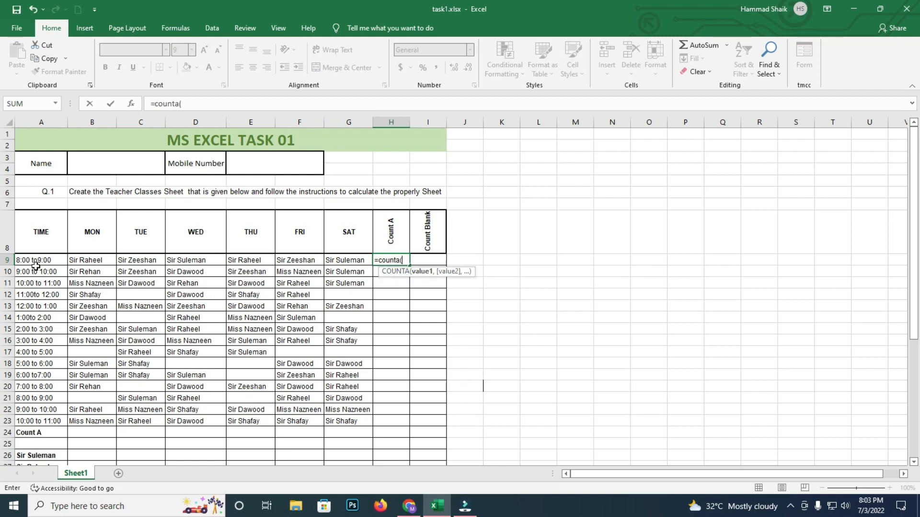
{"action": "left_click_drag", "start_coordinate": [91, 261], "coordinate": [350, 258]}
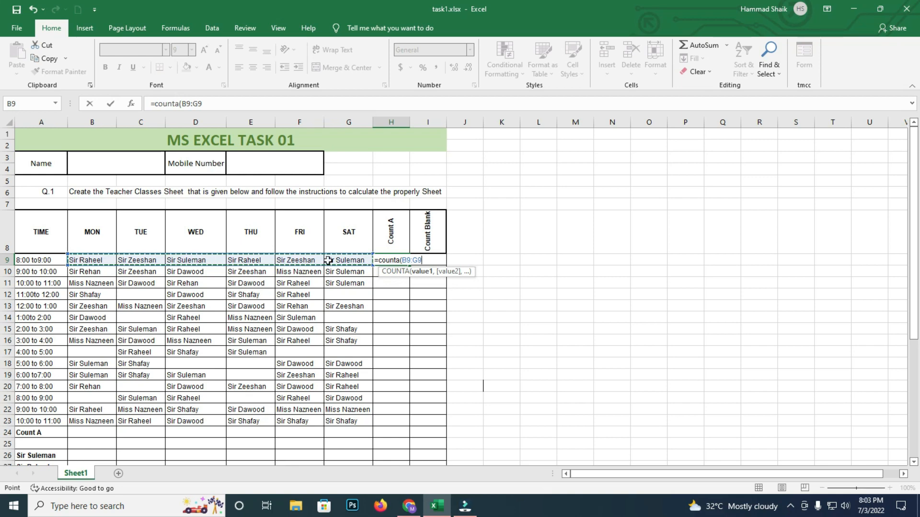
{"action": "scroll", "coordinate": [437, 334], "scroll_direction": "down", "scroll_amount": 5}
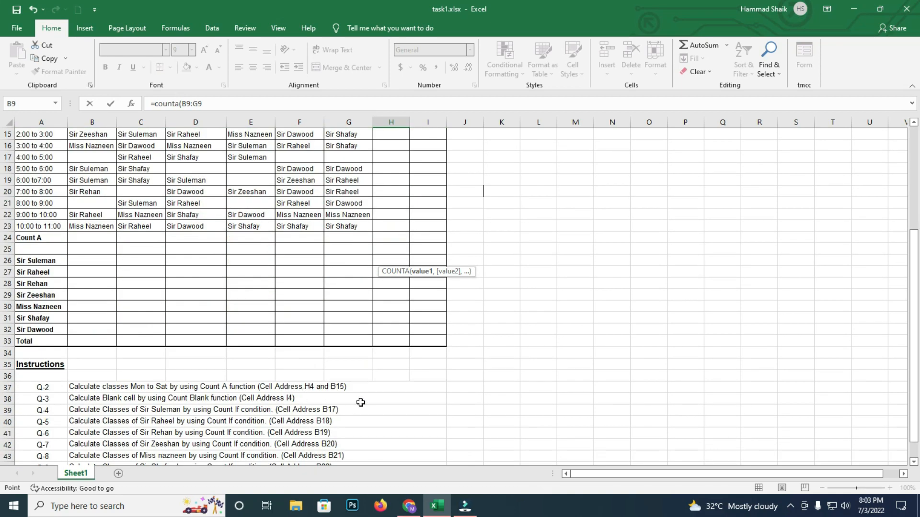
{"action": "scroll", "coordinate": [361, 402], "scroll_direction": "up", "scroll_amount": 5}
{"action": "scroll", "coordinate": [361, 403], "scroll_direction": "down", "scroll_amount": 2}
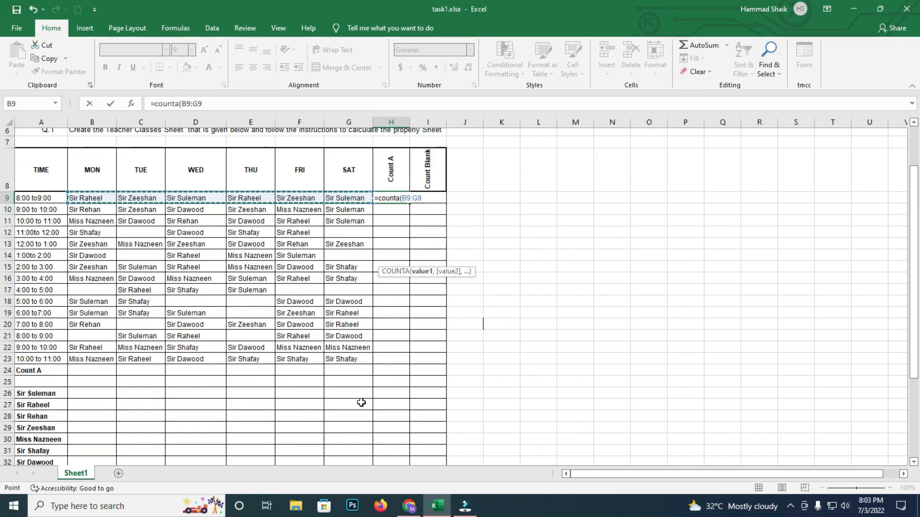
{"action": "scroll", "coordinate": [361, 402], "scroll_direction": "down", "scroll_amount": 3}
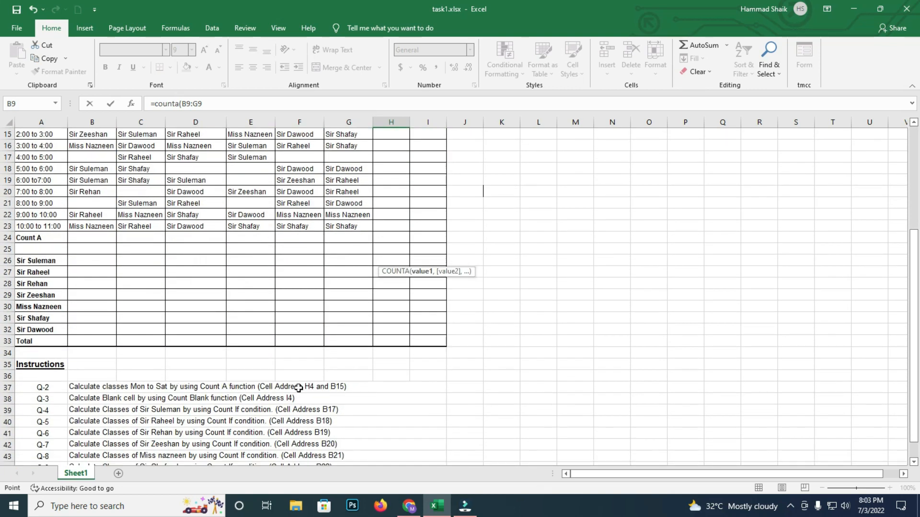
{"action": "scroll", "coordinate": [308, 388], "scroll_direction": "up", "scroll_amount": 5}
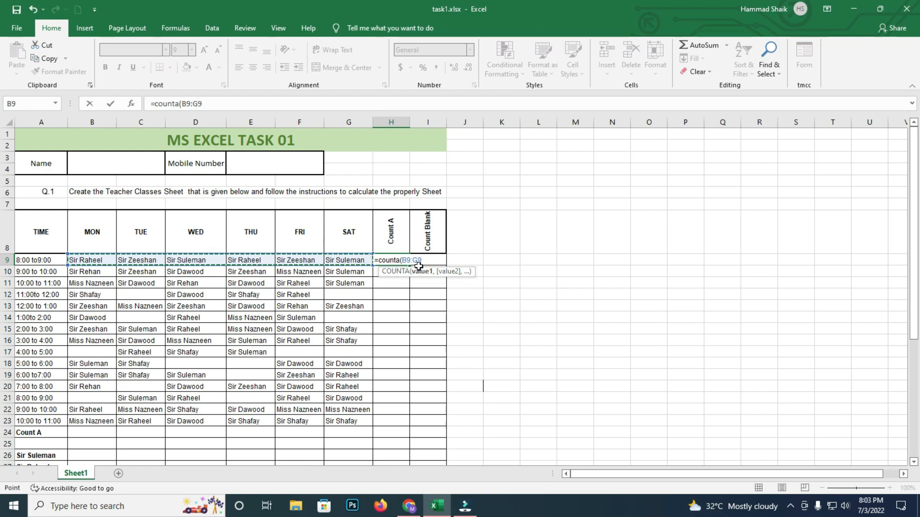
{"action": "key", "text": "Return"}
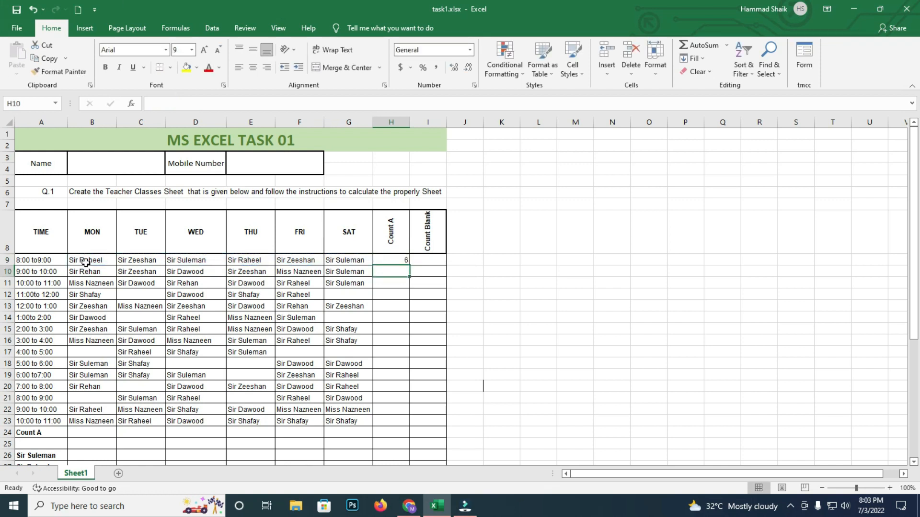
- Fill the COUNTA formula from H9 down to H24 and check the count for the 11:00 to 12:00 row
{"action": "left_click_drag", "start_coordinate": [85, 262], "coordinate": [352, 262]}
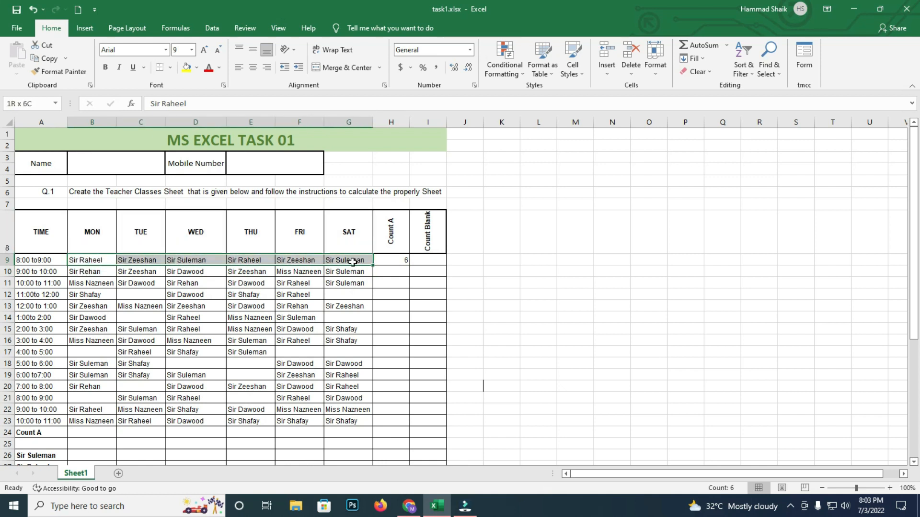
{"action": "left_click", "coordinate": [396, 262]}
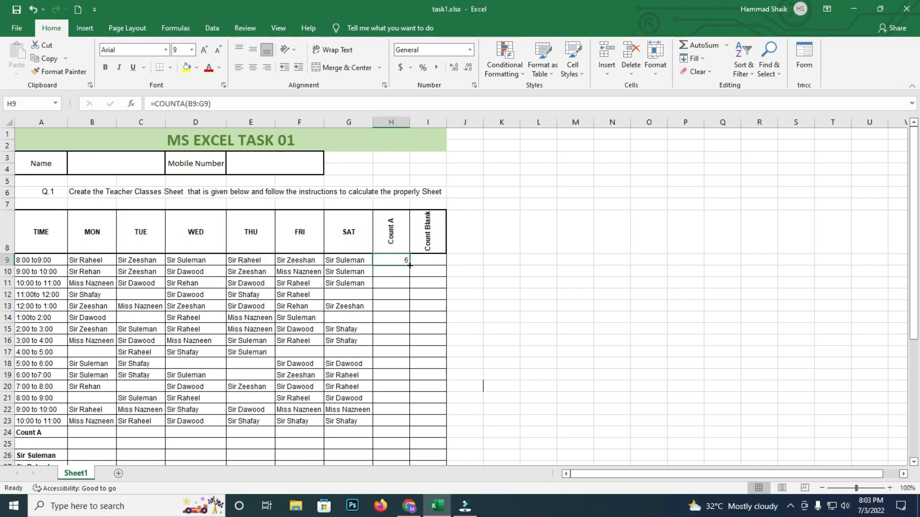
{"action": "double_click", "coordinate": [409, 265]}
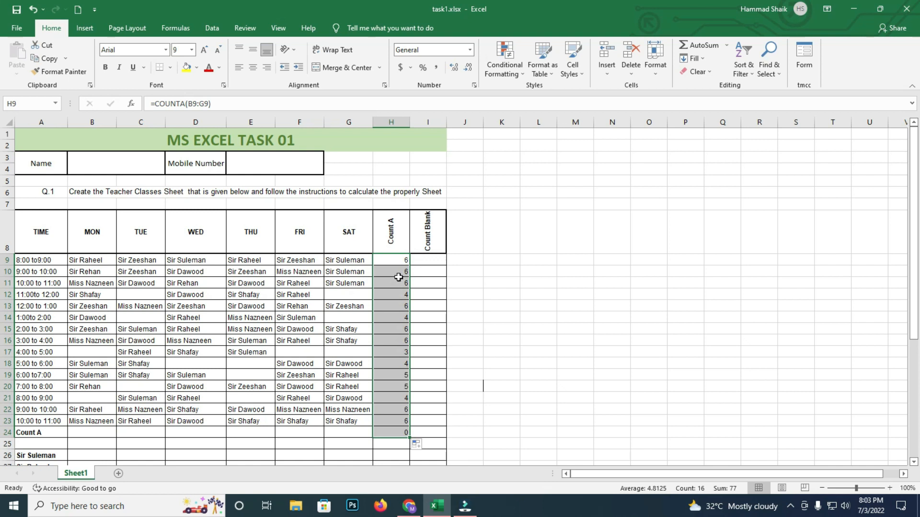
{"action": "left_click_drag", "start_coordinate": [397, 294], "coordinate": [115, 291]}
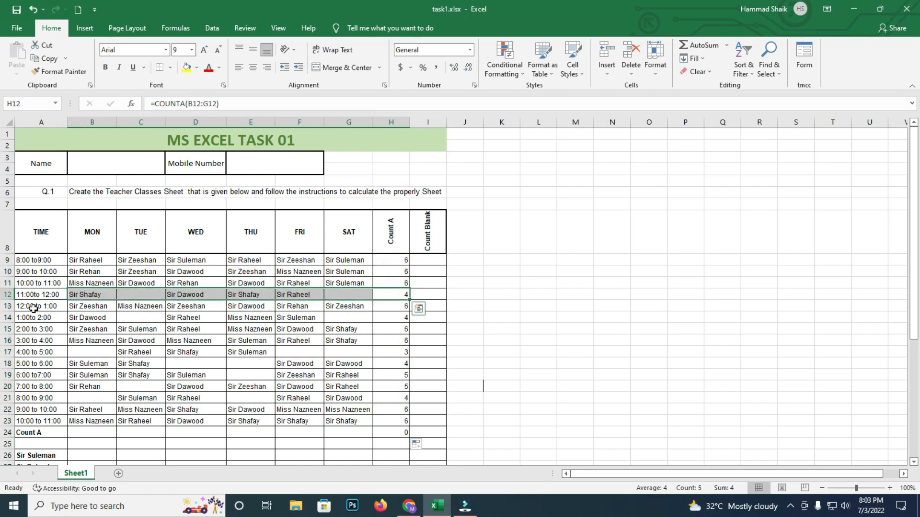
{"action": "left_click", "coordinate": [89, 296]}
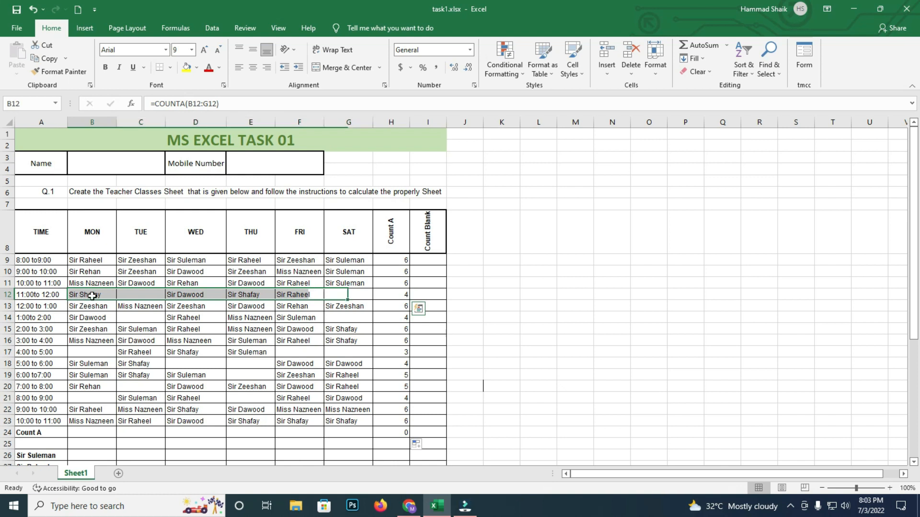
{"action": "left_click", "coordinate": [152, 294]}
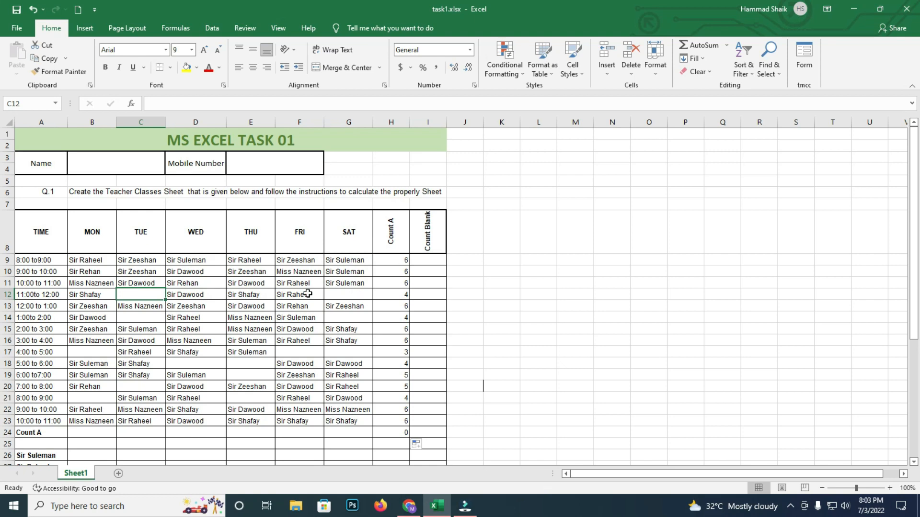
- Read instruction Q-3 and enter =COUNTBLANK(B9:G9) in I9 to count the empty slots in the 8:00 to 9:00 row
{"action": "scroll", "coordinate": [391, 327], "scroll_direction": "down", "scroll_amount": 5}
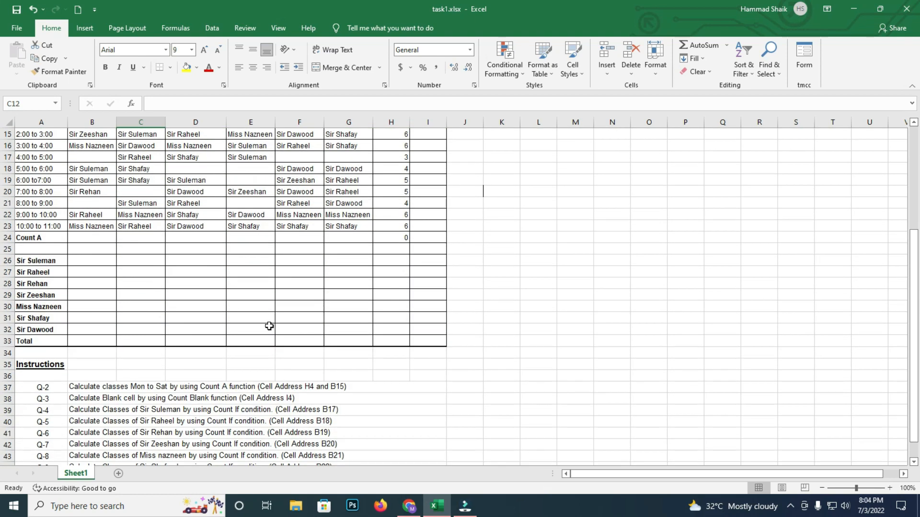
{"action": "left_click", "coordinate": [92, 399]}
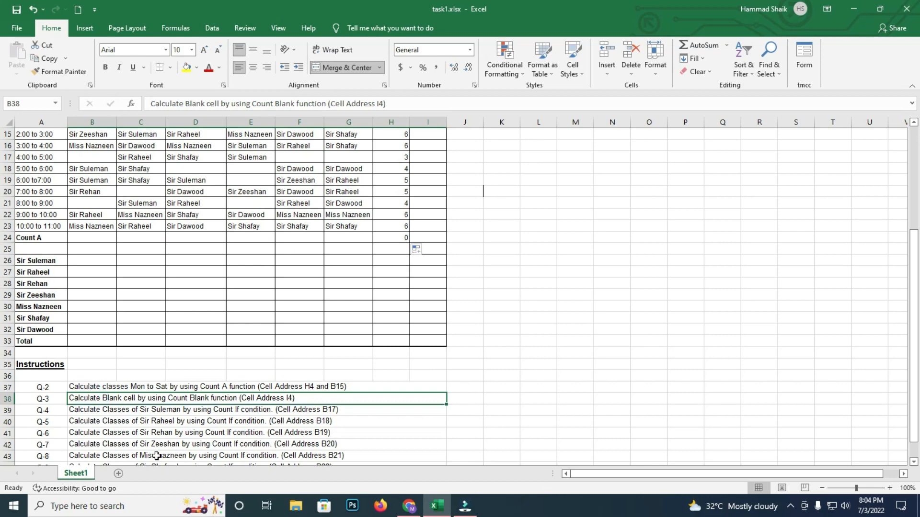
{"action": "scroll", "coordinate": [249, 411], "scroll_direction": "up", "scroll_amount": 5}
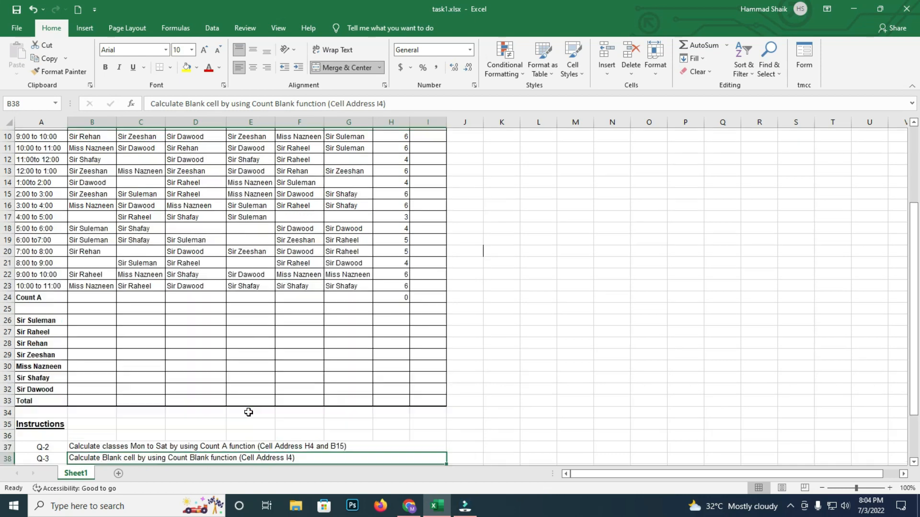
{"action": "left_click", "coordinate": [426, 259]}
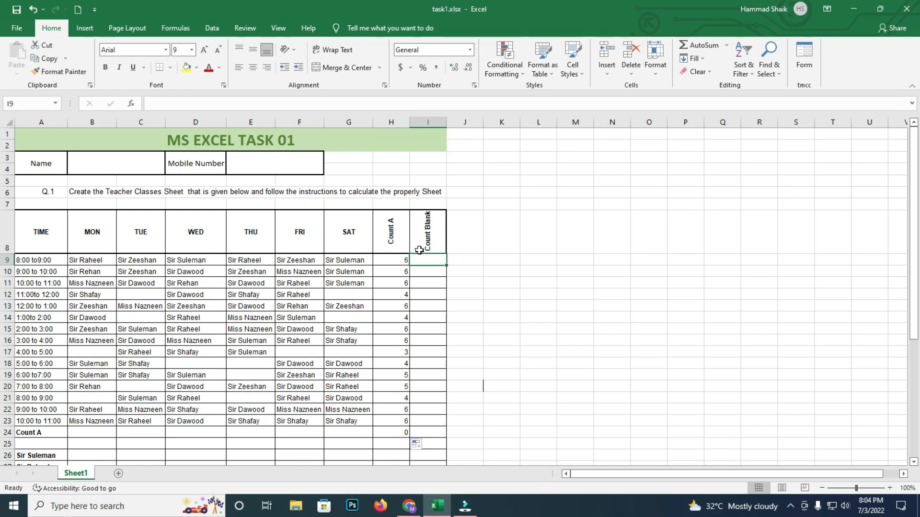
{"action": "type", "text": "=cou"}
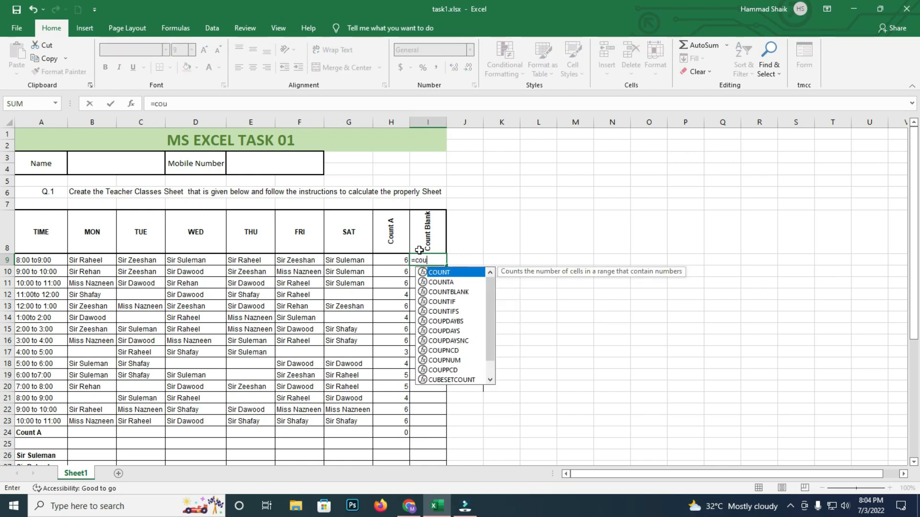
{"action": "type", "text": "ntnlan"}
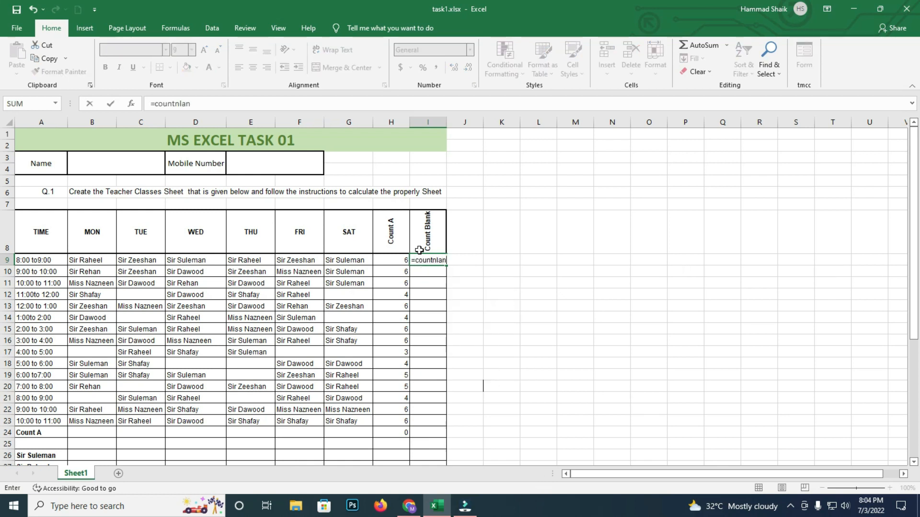
{"action": "key", "text": "BackSpace"}
{"action": "key", "text": "BackSpace"}
{"action": "key", "text": "BackSpace"}
{"action": "key", "text": "BackSpace"}
{"action": "type", "text": "blank("}
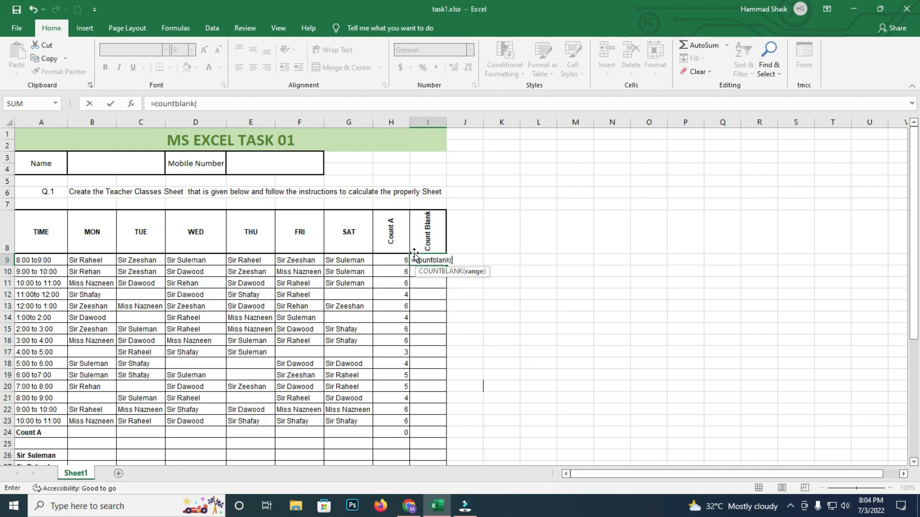
{"action": "left_click_drag", "start_coordinate": [74, 263], "coordinate": [342, 257]}
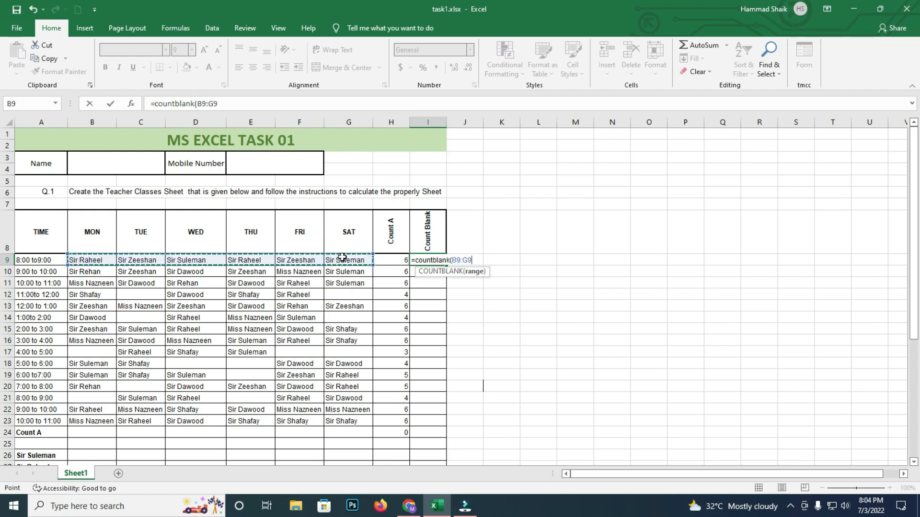
{"action": "key", "text": "Return"}
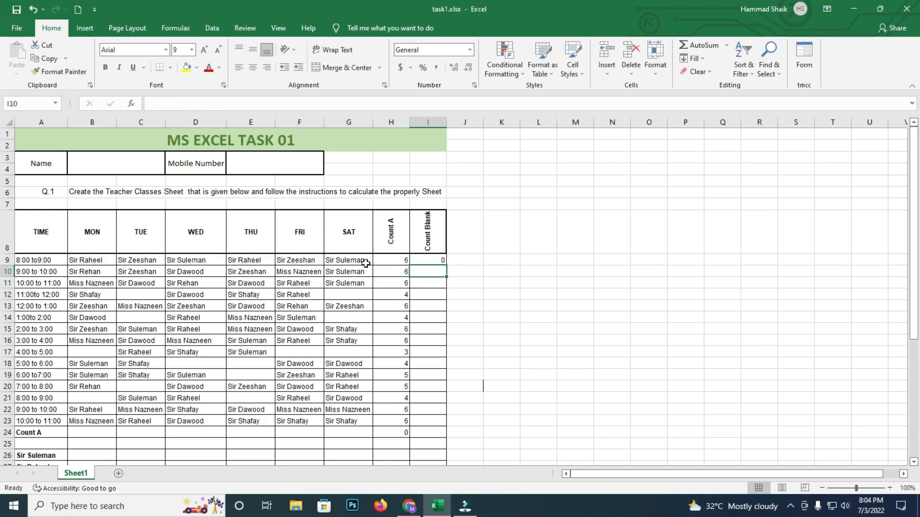
- Fill the COUNTBLANK formula from I9 down to I24 and check the blanks in the 11:00 to 12:00 row
{"action": "left_click_drag", "start_coordinate": [366, 263], "coordinate": [78, 260]}
{"action": "left_click", "coordinate": [444, 257]}
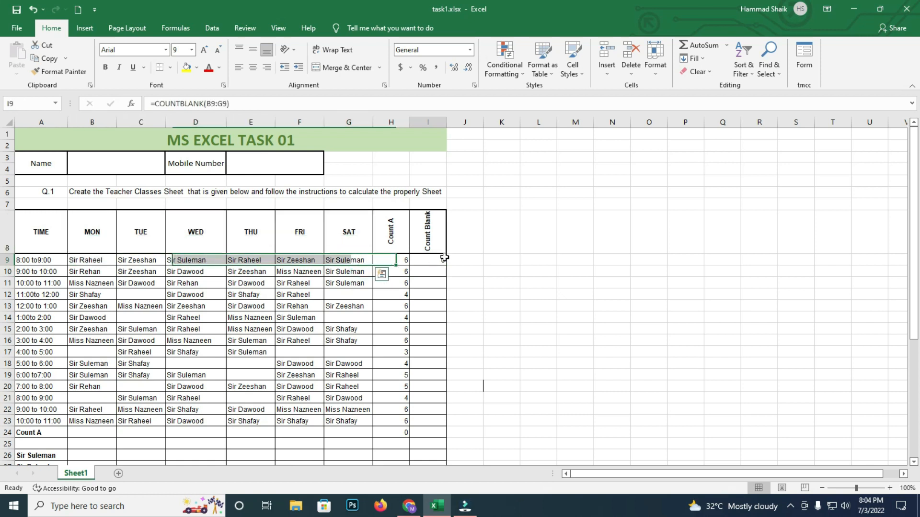
{"action": "double_click", "coordinate": [447, 267]}
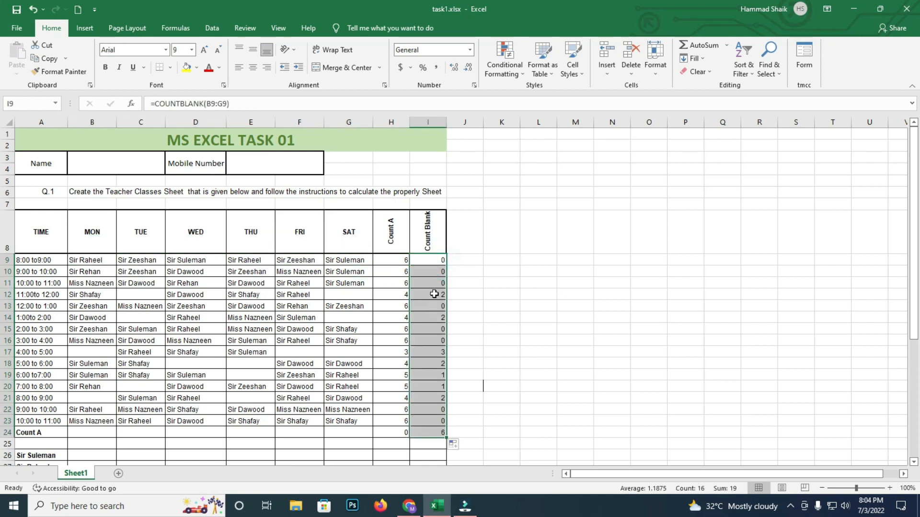
{"action": "left_click_drag", "start_coordinate": [433, 294], "coordinate": [129, 290]}
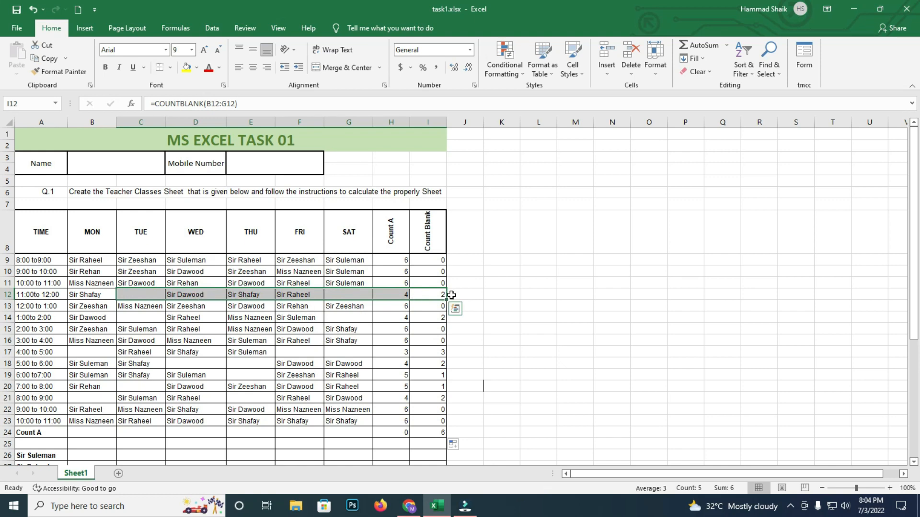
- Review the COUNTA formula in H9 and the Monday to Saturday range B9:G9 it counts
{"action": "left_click", "coordinate": [405, 264]}
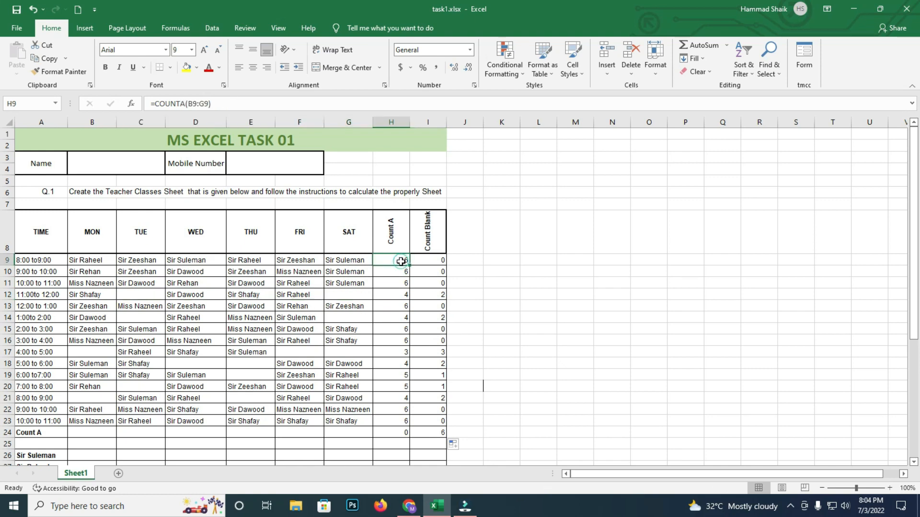
{"action": "scroll", "coordinate": [407, 266], "scroll_direction": "down", "scroll_amount": 5}
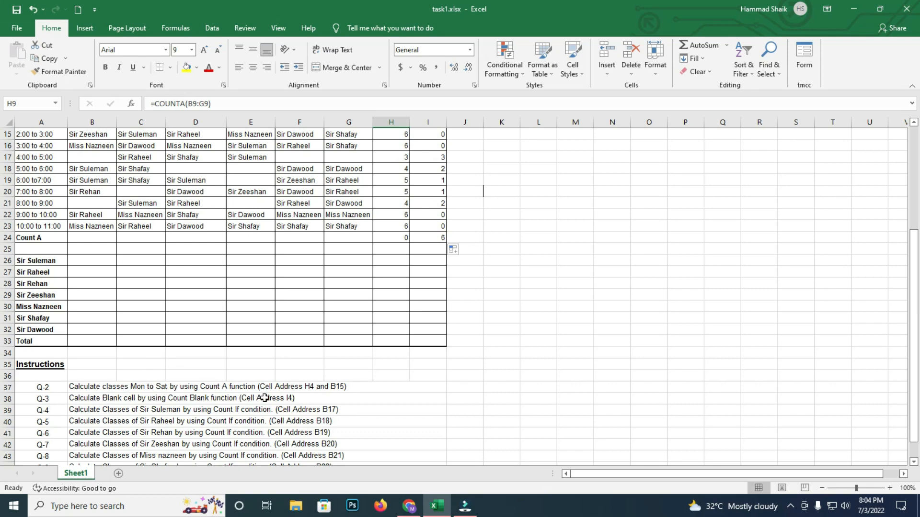
{"action": "scroll", "coordinate": [266, 398], "scroll_direction": "up", "scroll_amount": 5}
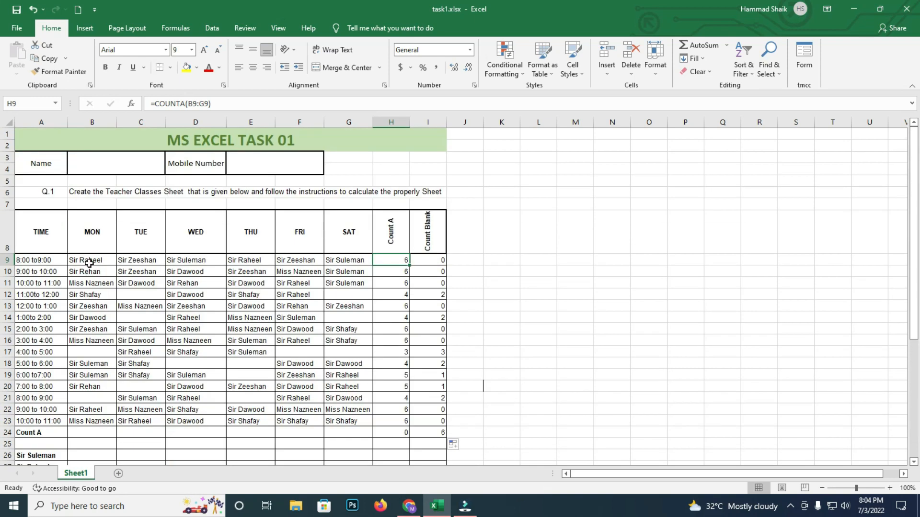
{"action": "left_click_drag", "start_coordinate": [89, 263], "coordinate": [357, 263]}
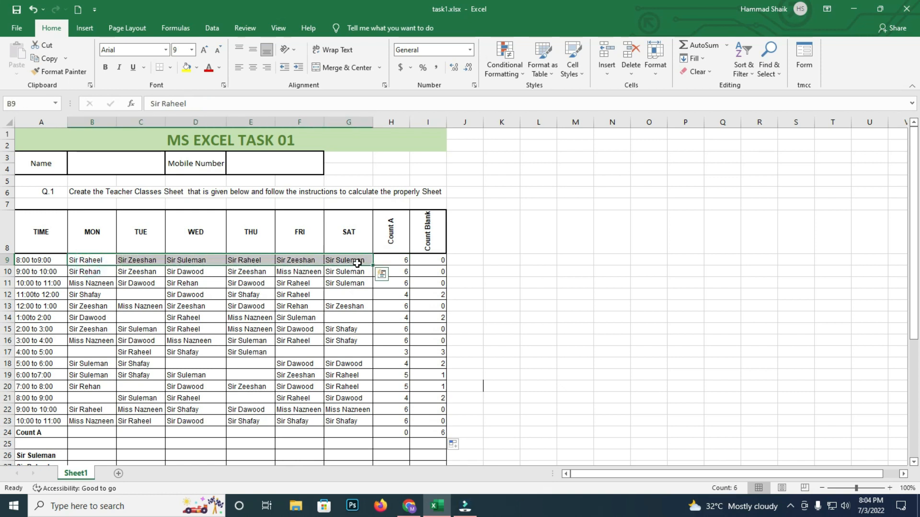
{"action": "double_click", "coordinate": [386, 261]}
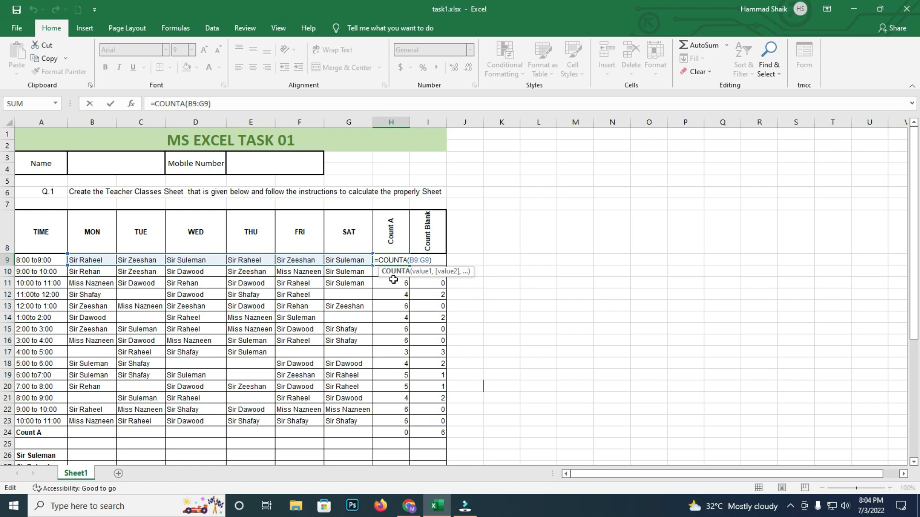
{"action": "key", "text": "Return"}
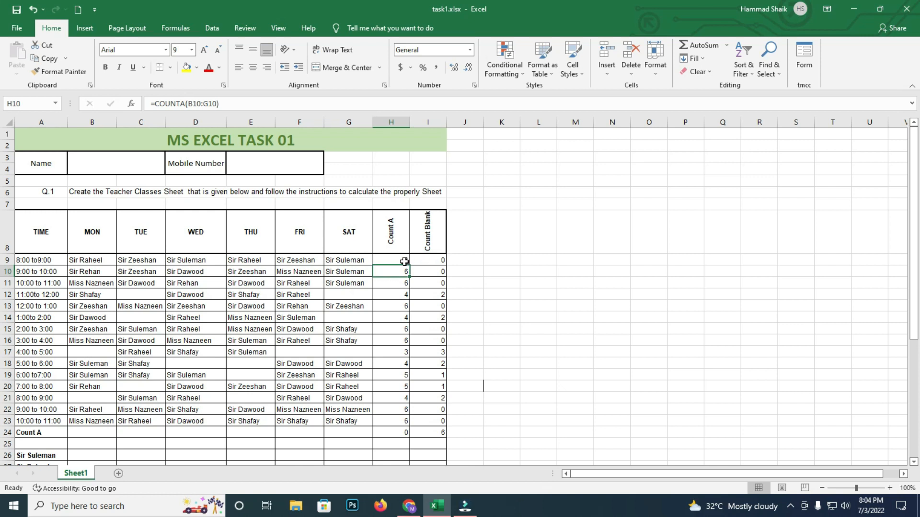
{"action": "left_click", "coordinate": [405, 262]}
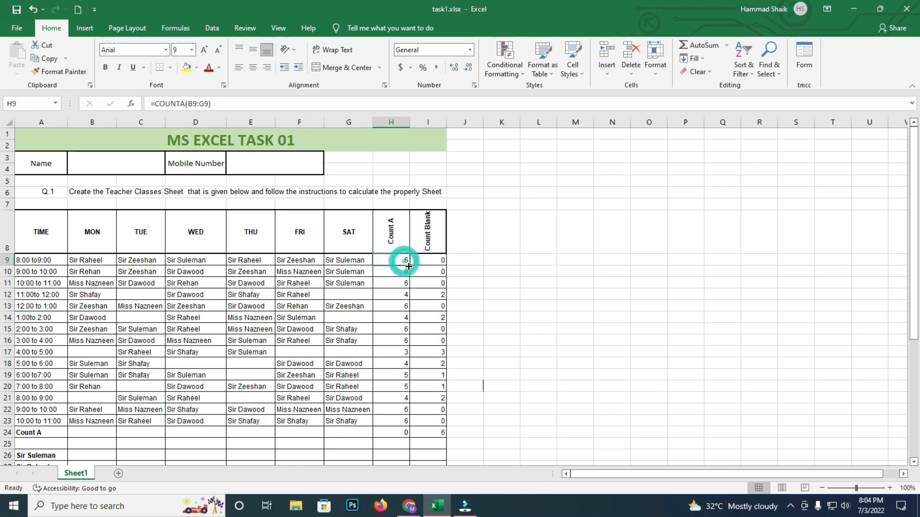
- Review the COUNTBLANK formula in I9 and fill it down to I24 again
{"action": "left_click", "coordinate": [443, 262]}
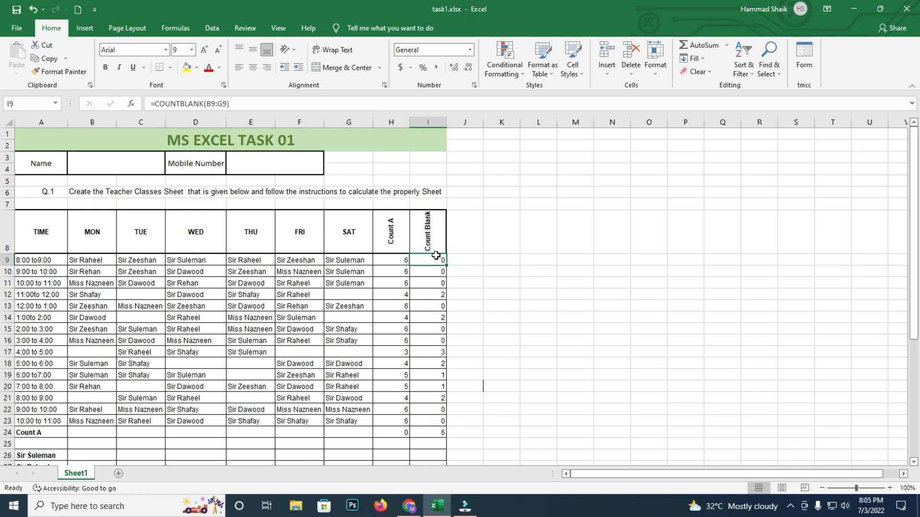
{"action": "double_click", "coordinate": [437, 258]}
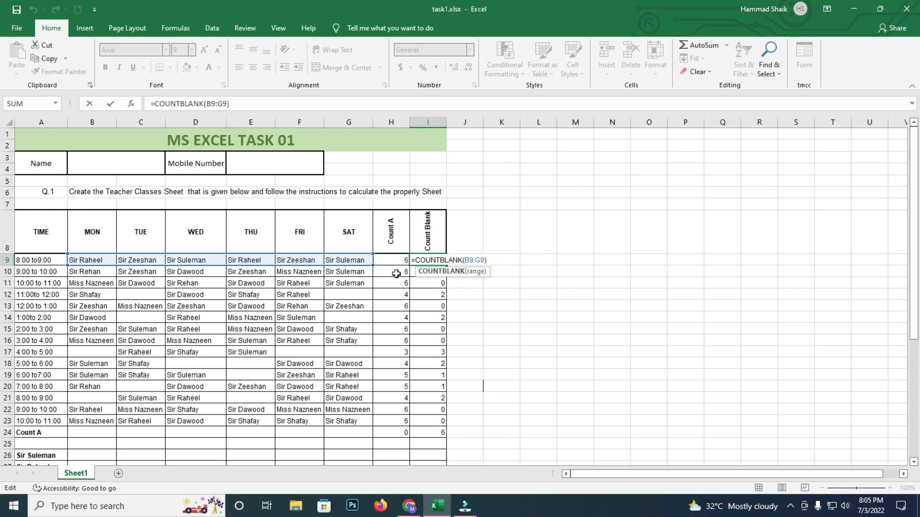
{"action": "key", "text": "Return"}
{"action": "left_click", "coordinate": [433, 261]}
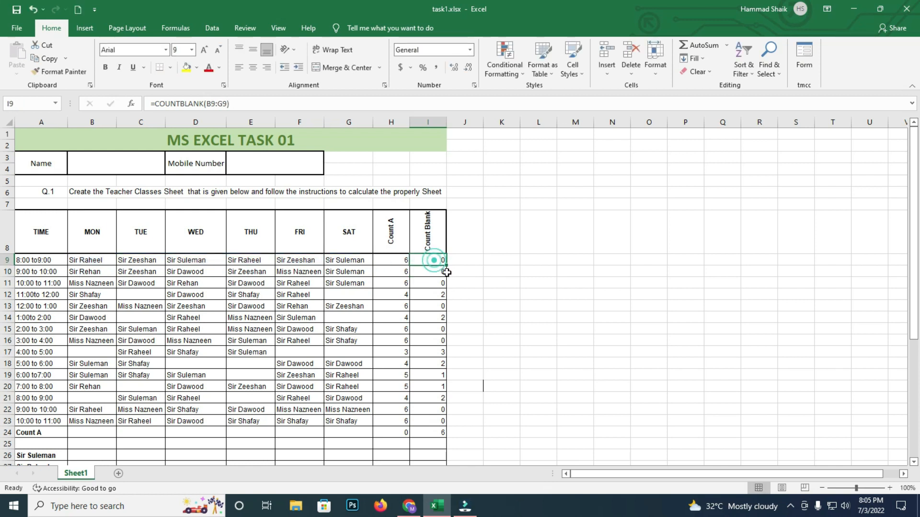
{"action": "double_click", "coordinate": [446, 266]}
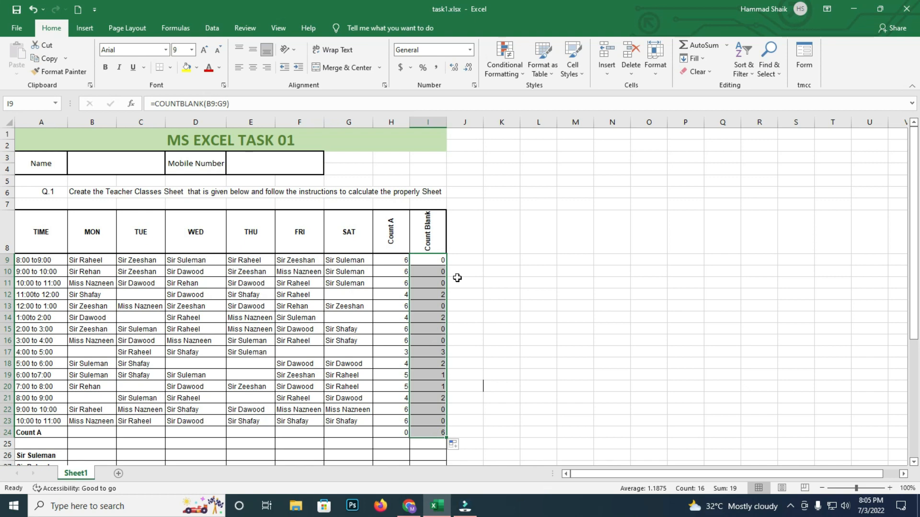
- Compare the COUNTA formula in H9 and the COUNTBLANK formula in I9 with instructions Q-2 and Q-3
{"action": "double_click", "coordinate": [401, 263]}
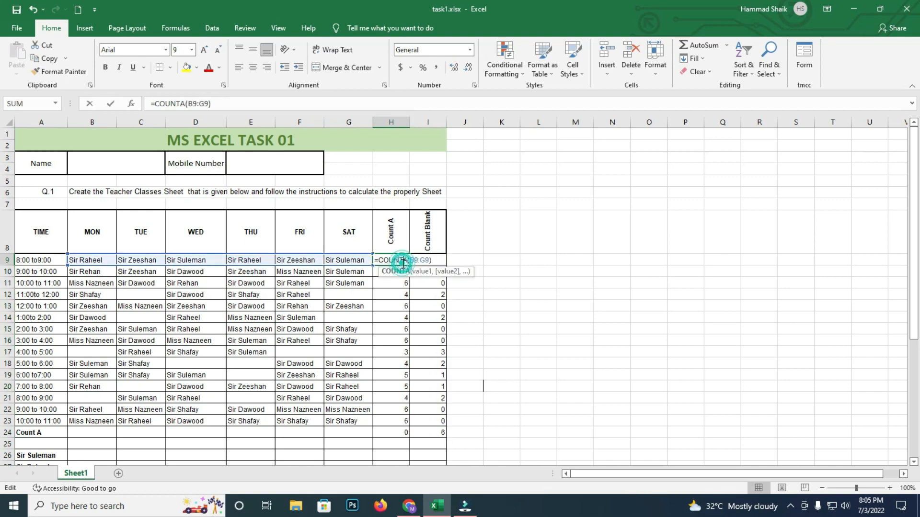
{"action": "scroll", "coordinate": [97, 398], "scroll_direction": "down", "scroll_amount": 5}
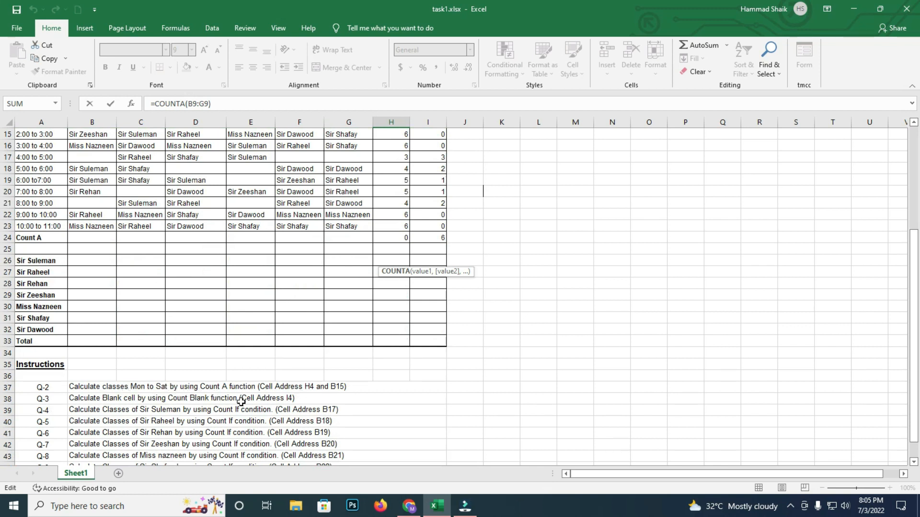
{"action": "scroll", "coordinate": [241, 402], "scroll_direction": "up", "scroll_amount": 3}
{"action": "scroll", "coordinate": [241, 402], "scroll_direction": "down", "scroll_amount": 3}
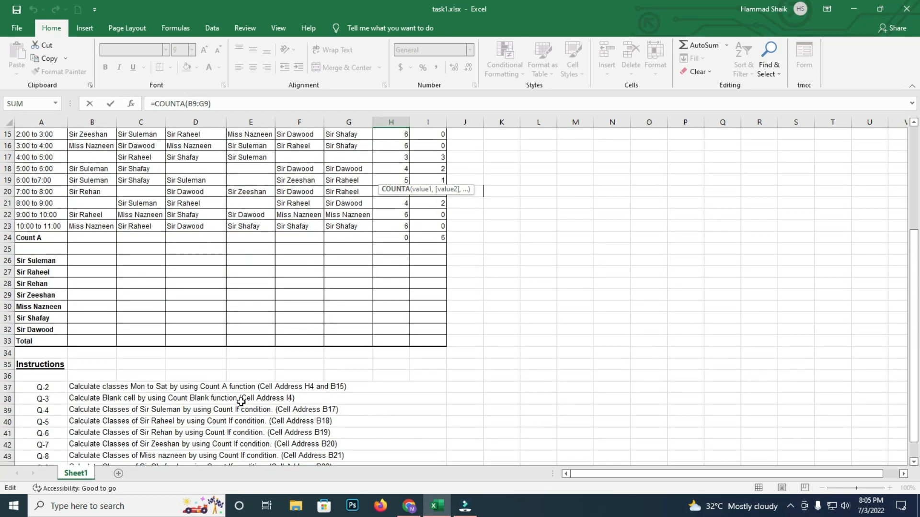
{"action": "scroll", "coordinate": [241, 402], "scroll_direction": "up", "scroll_amount": 3}
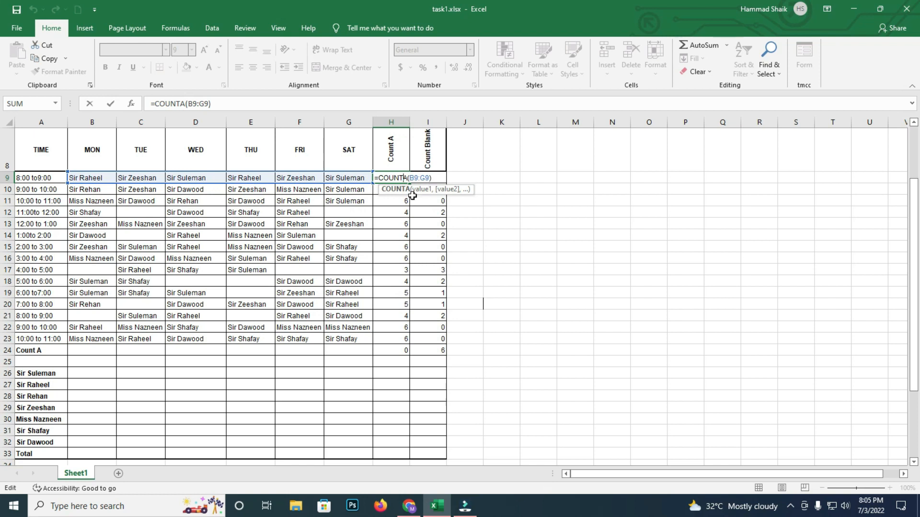
{"action": "key", "text": "Return"}
{"action": "double_click", "coordinate": [429, 178]}
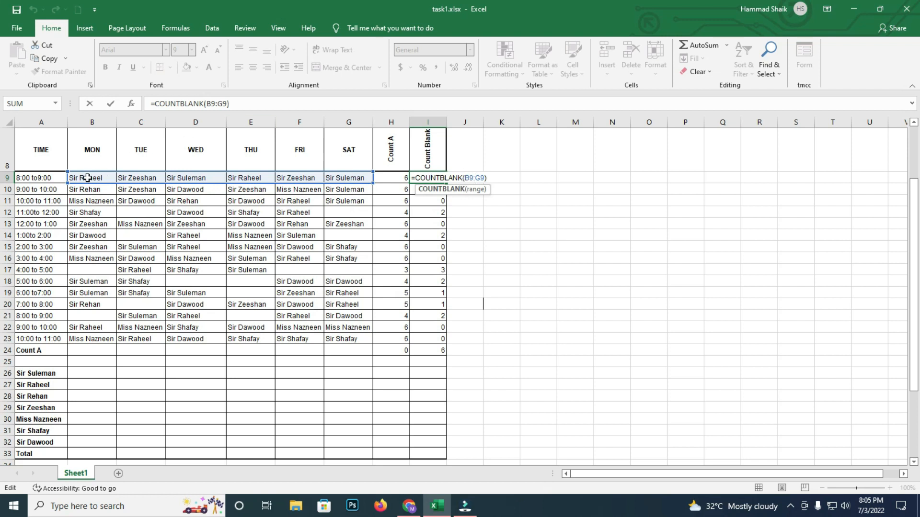
{"action": "key", "text": "Return"}
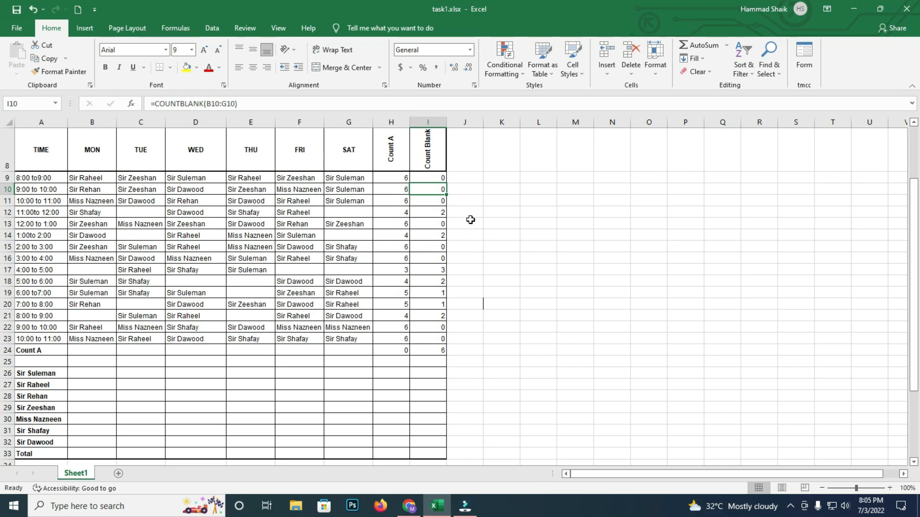
- Read instruction Q-4 on counting one teacher's classes with COUNTIF and recheck Q-2 and Q-3 against the timetable
{"action": "scroll", "coordinate": [361, 273], "scroll_direction": "down", "scroll_amount": 5}
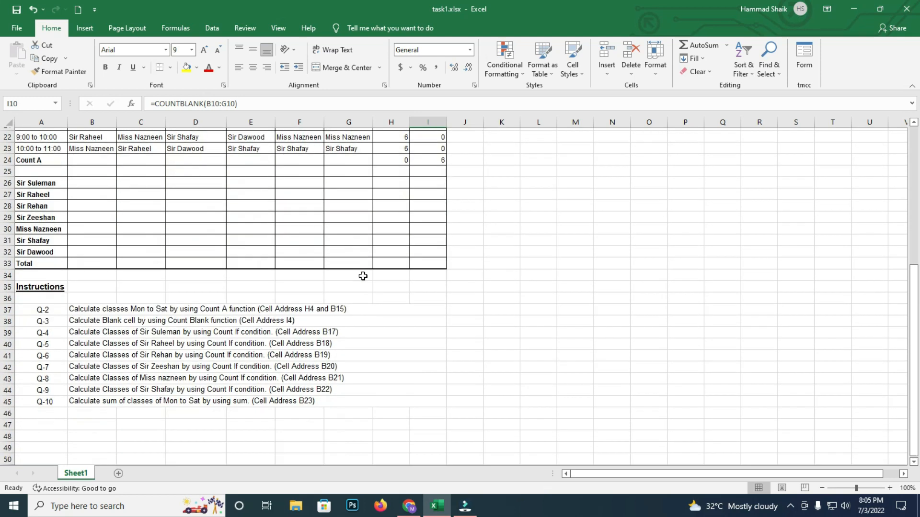
{"action": "left_click", "coordinate": [100, 331]}
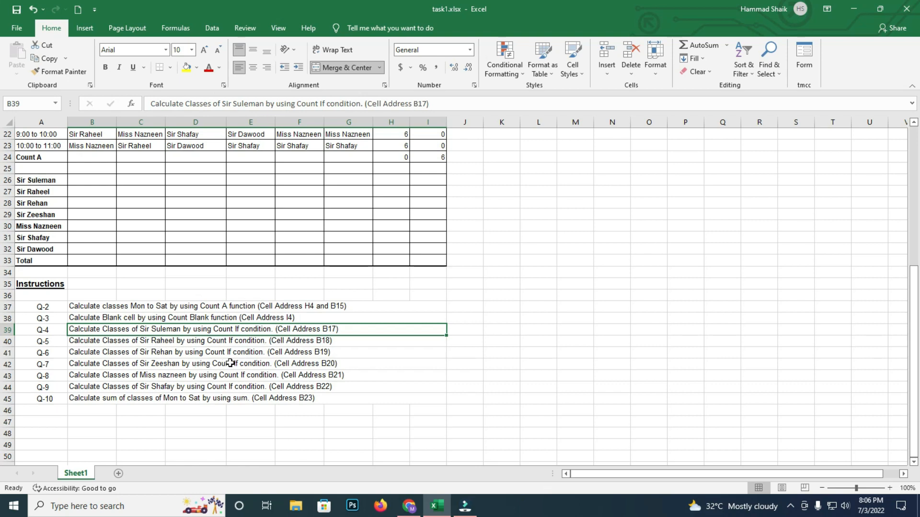
{"action": "scroll", "coordinate": [232, 366], "scroll_direction": "up", "scroll_amount": 2}
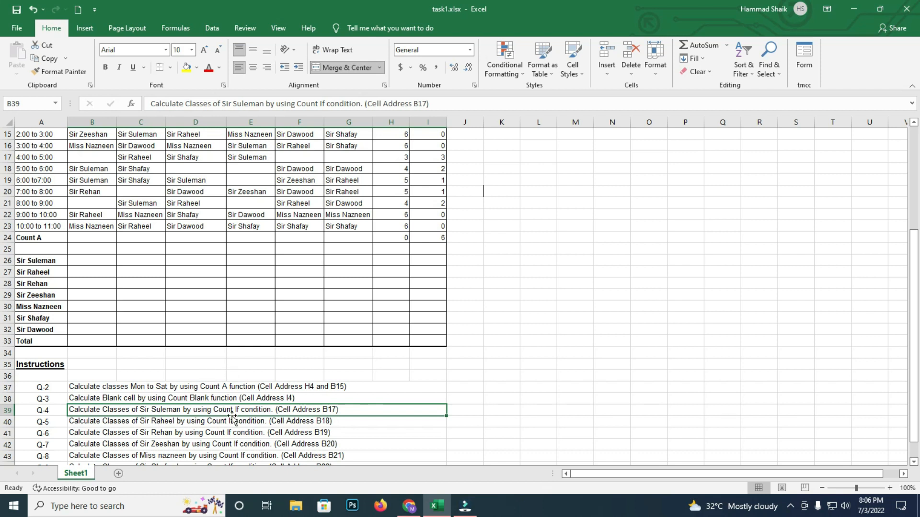
{"action": "key", "text": "Up"}
{"action": "key", "text": "Up"}
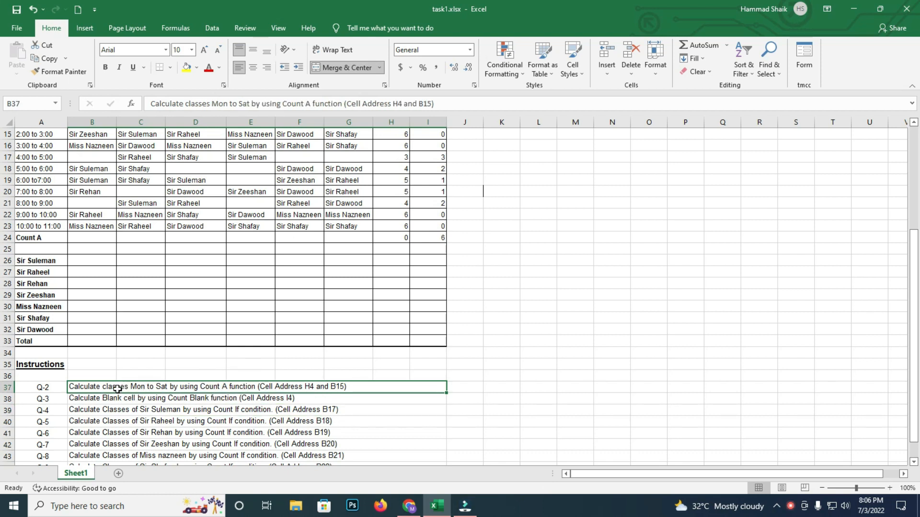
{"action": "left_click", "coordinate": [180, 398]}
{"action": "scroll", "coordinate": [341, 305], "scroll_direction": "up", "scroll_amount": 3}
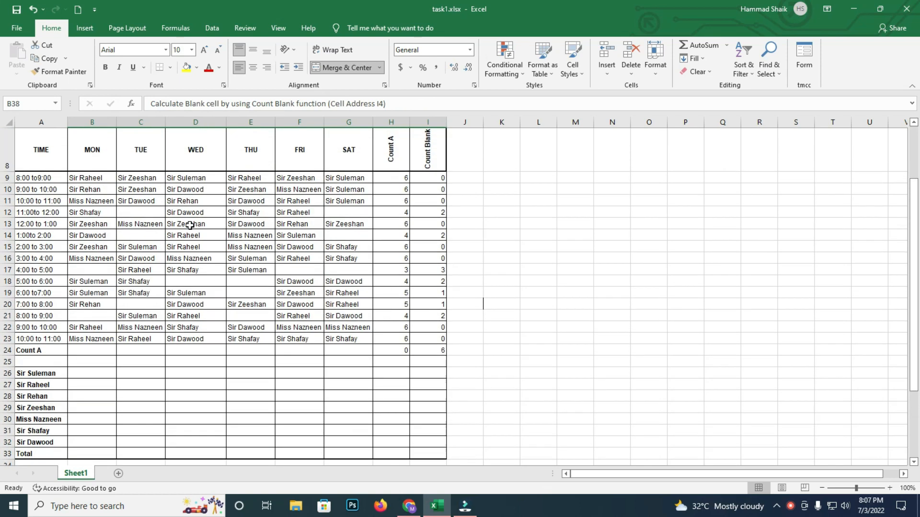
{"action": "scroll", "coordinate": [288, 269], "scroll_direction": "down", "scroll_amount": 5}
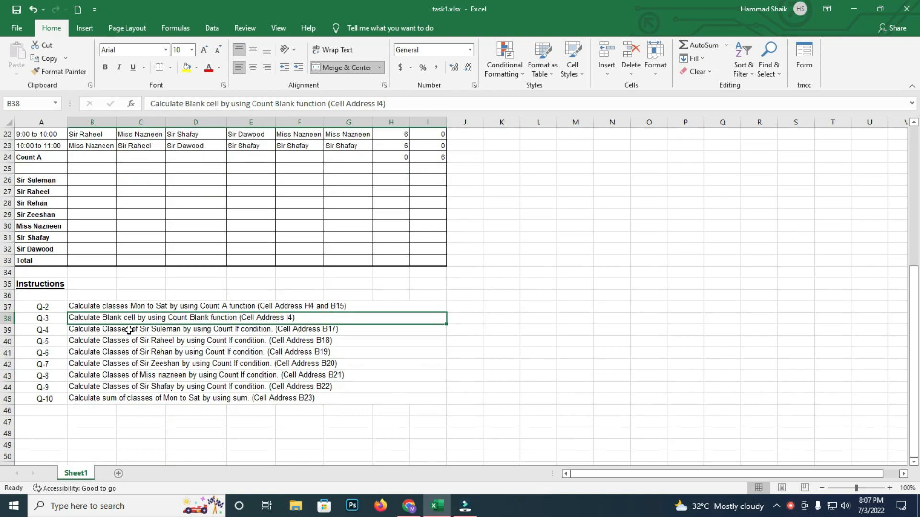
- Count the Monday classes of the teacher named in A26 by entering a COUNTIF formula over B9:B23 in B26, with that name as criterion
{"action": "left_click", "coordinate": [128, 330]}
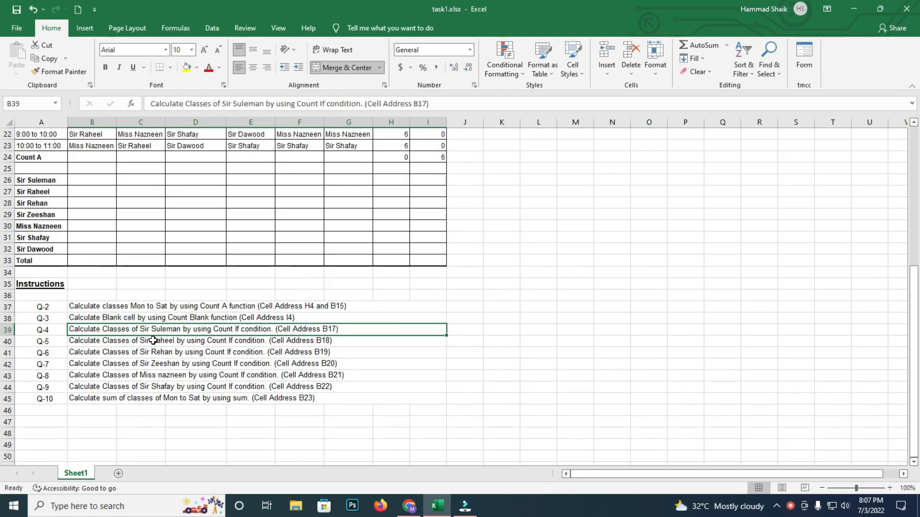
{"action": "scroll", "coordinate": [160, 395], "scroll_direction": "up", "scroll_amount": 2}
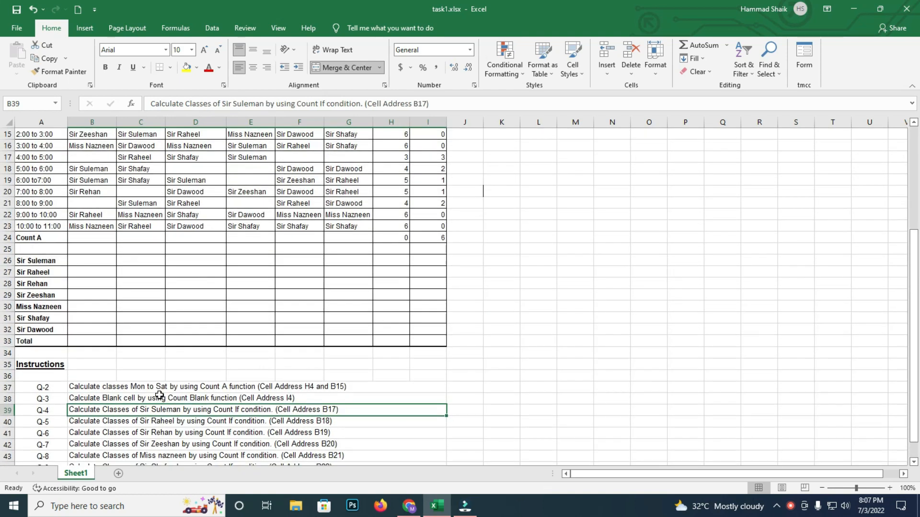
{"action": "left_click", "coordinate": [87, 261]}
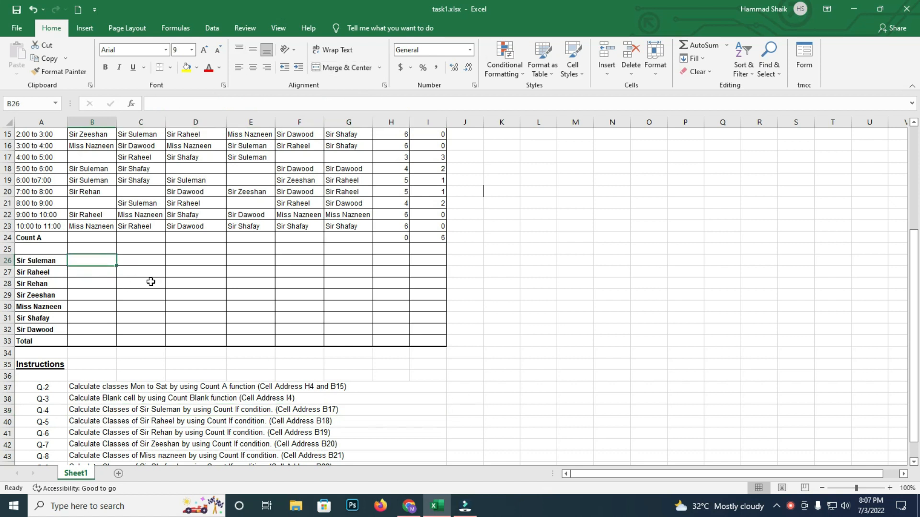
{"action": "type", "text": "=vou"}
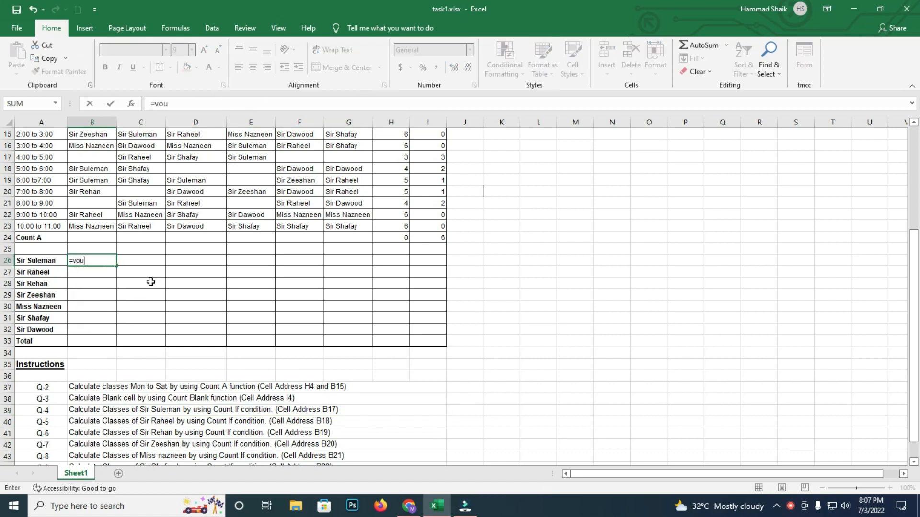
{"action": "key", "text": "BackSpace"}
{"action": "key", "text": "BackSpace"}
{"action": "key", "text": "BackSpace"}
{"action": "type", "text": "cou"}
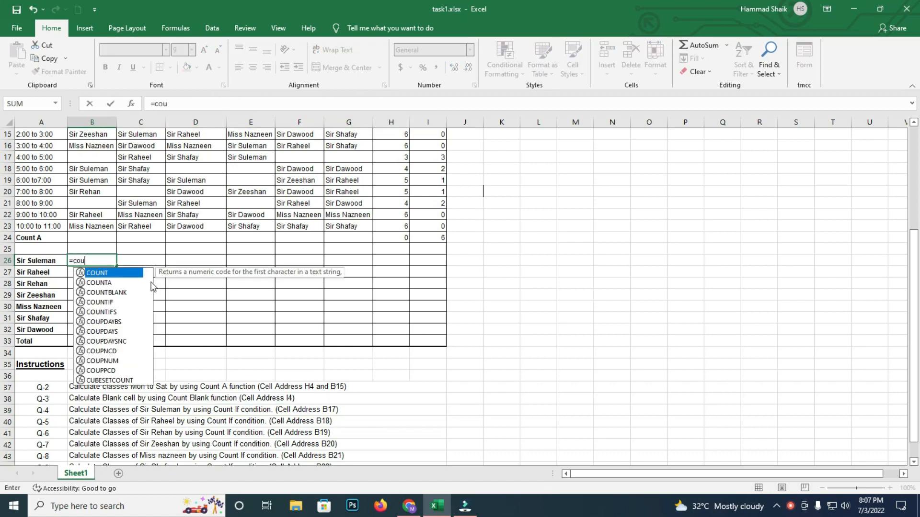
{"action": "type", "text": "ntif("}
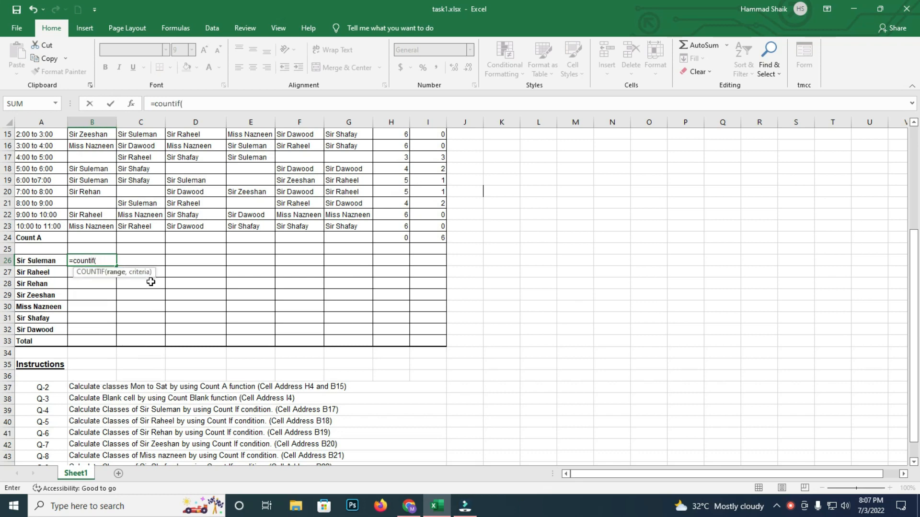
{"action": "scroll", "coordinate": [108, 280], "scroll_direction": "up", "scroll_amount": 5}
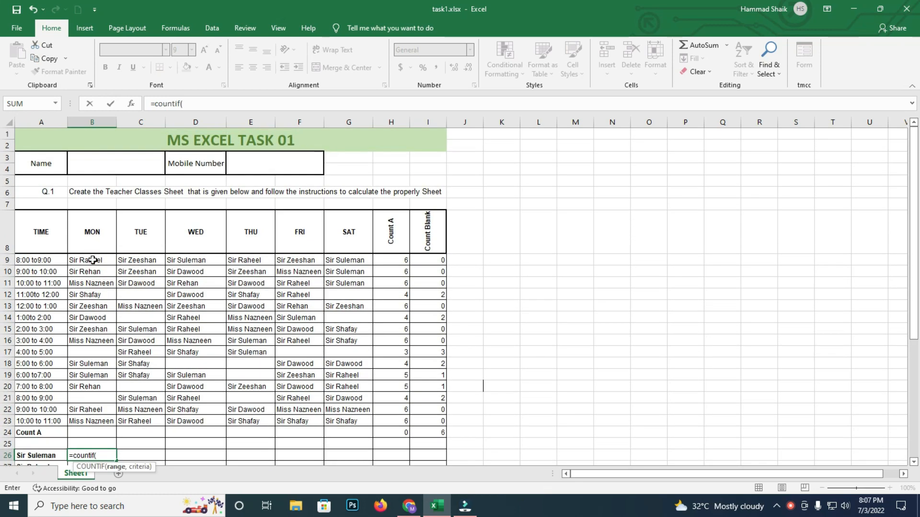
{"action": "left_click_drag", "start_coordinate": [93, 261], "coordinate": [101, 421]}
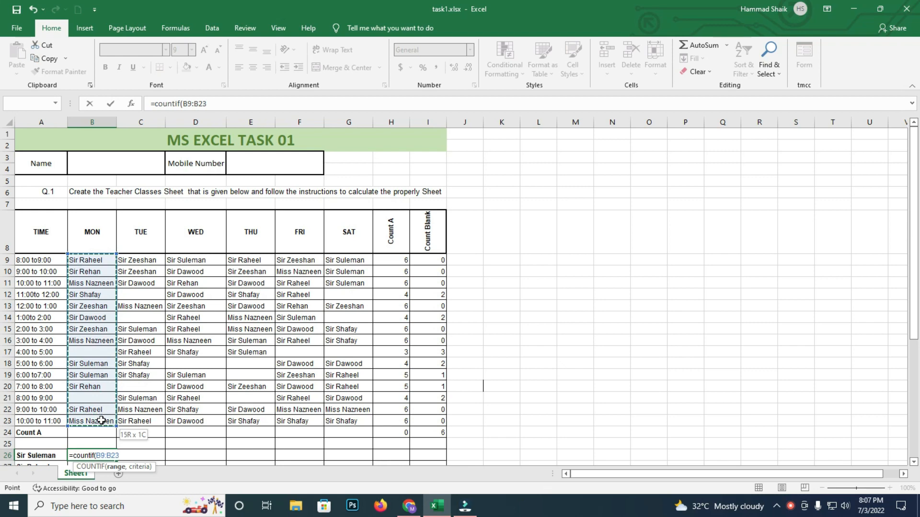
{"action": "scroll", "coordinate": [101, 419], "scroll_direction": "down", "scroll_amount": 2}
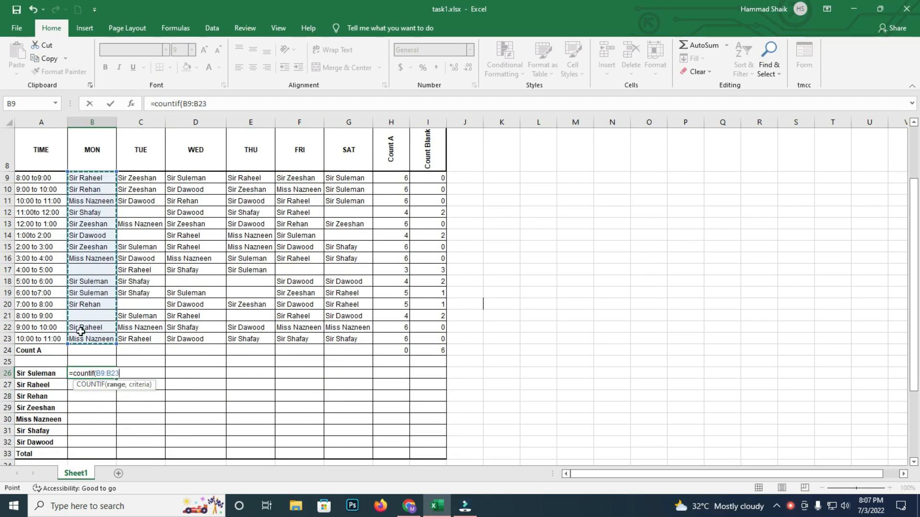
{"action": "type", "text": ","}
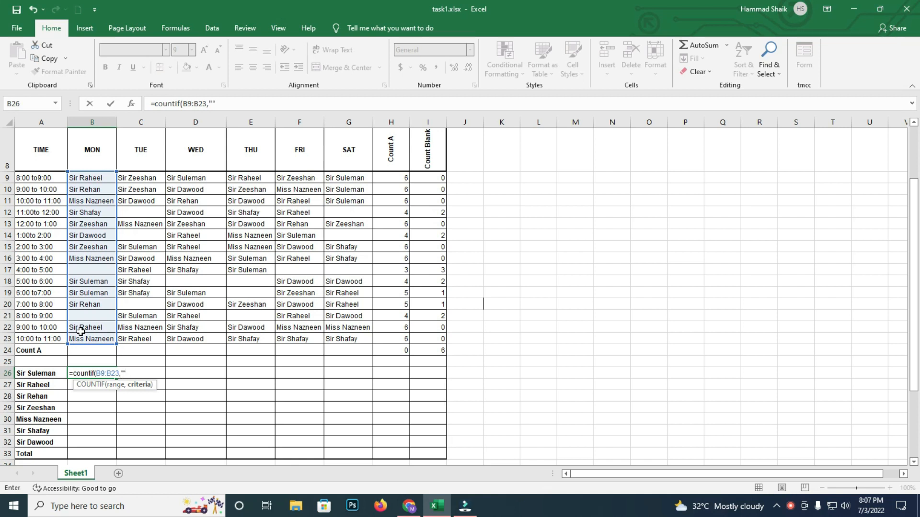
{"action": "left_click", "coordinate": [124, 373]}
{"action": "type", "text": "Sir Suleman\""}
{"action": "key", "text": "Return"}
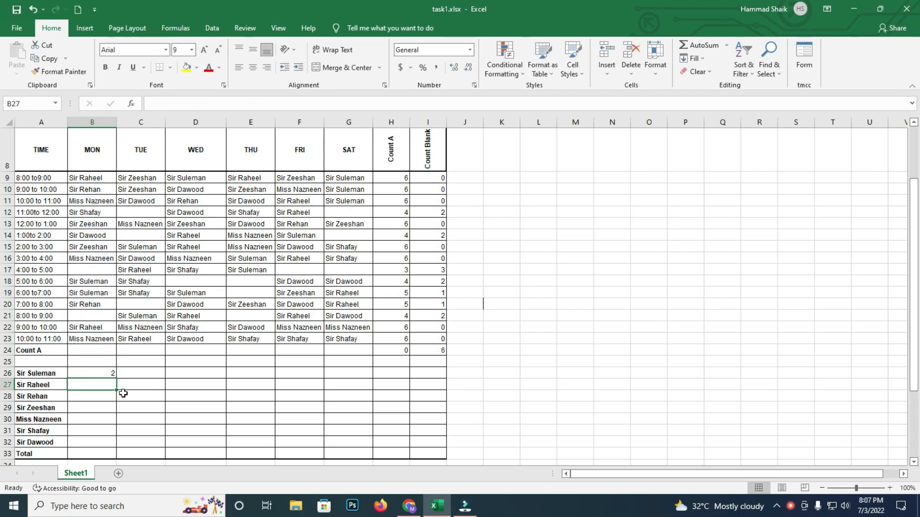
- Review the range and name criterion of the COUNTIF formula in B26 and fill it across to G26
{"action": "left_click", "coordinate": [107, 373]}
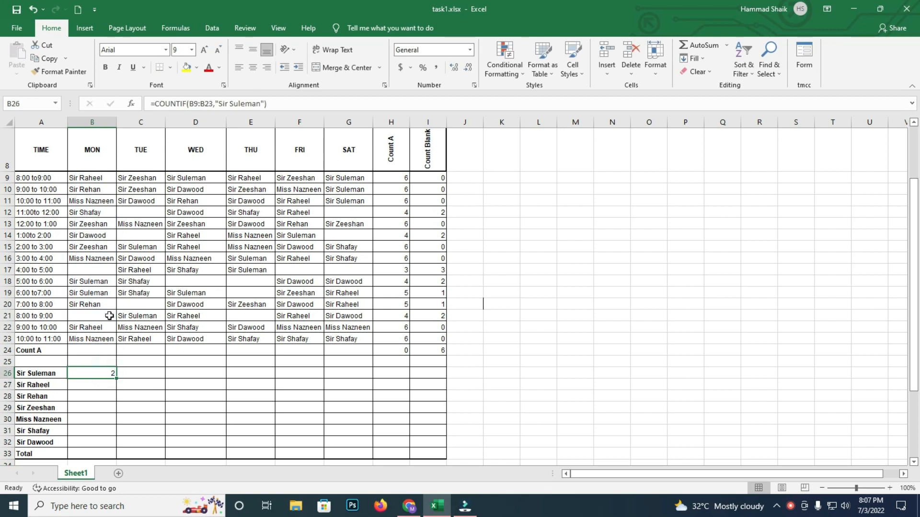
{"action": "double_click", "coordinate": [106, 372]}
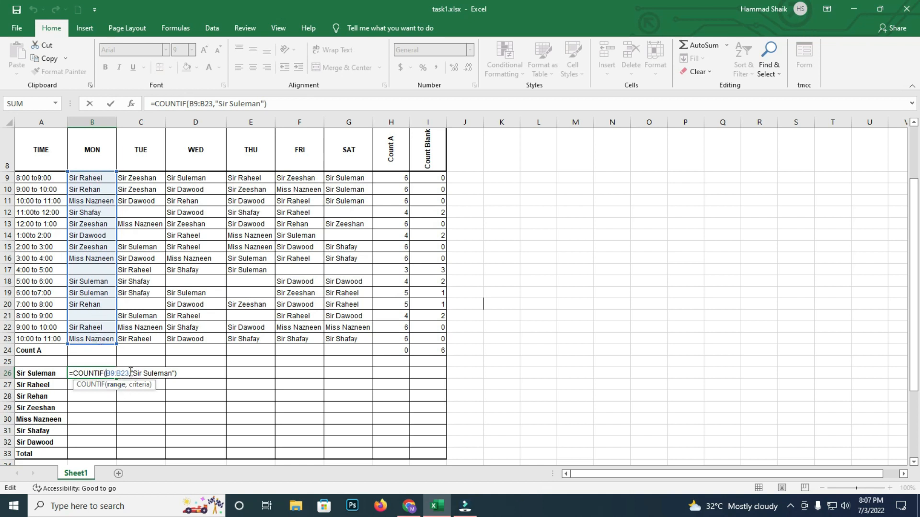
{"action": "left_click_drag", "start_coordinate": [131, 372], "coordinate": [175, 373]}
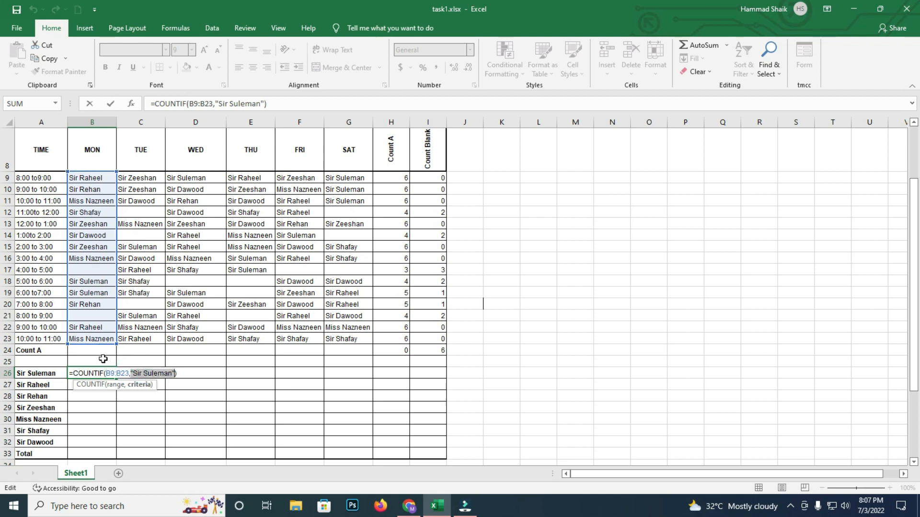
{"action": "key", "text": "Return"}
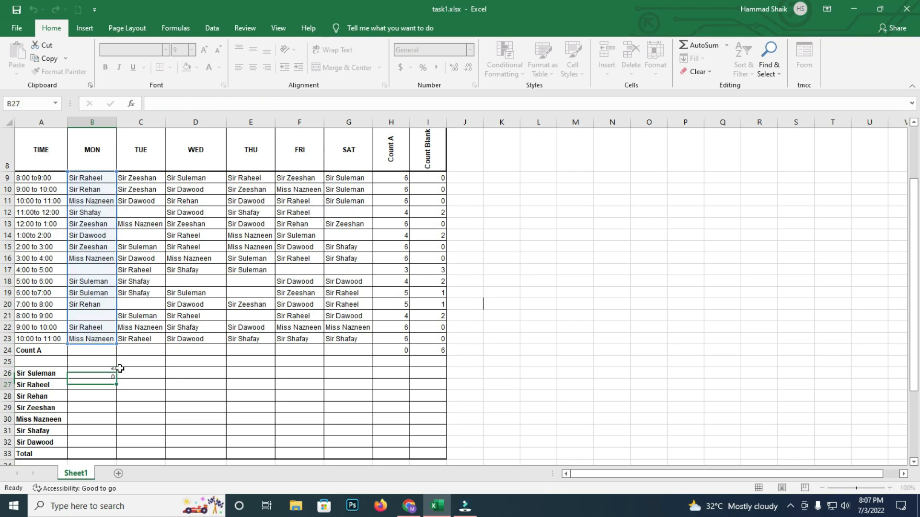
{"action": "left_click", "coordinate": [114, 372]}
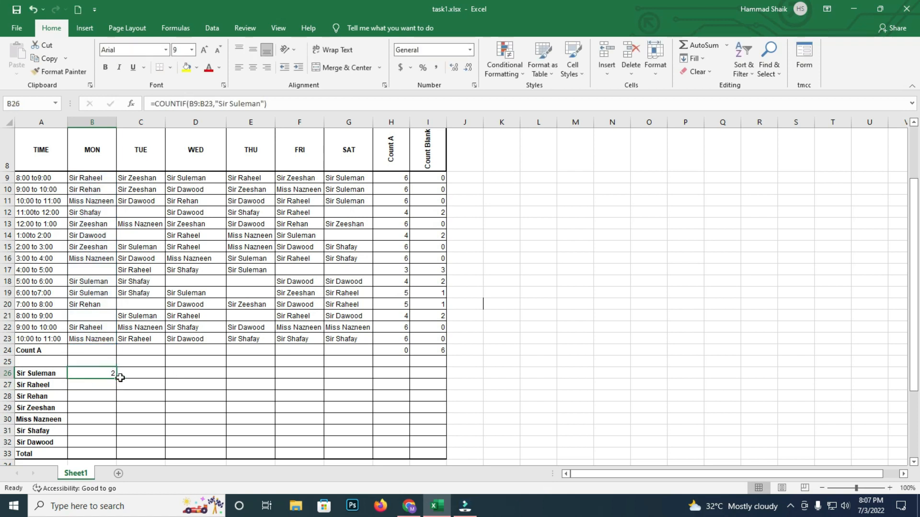
{"action": "left_click_drag", "start_coordinate": [118, 380], "coordinate": [366, 378]}
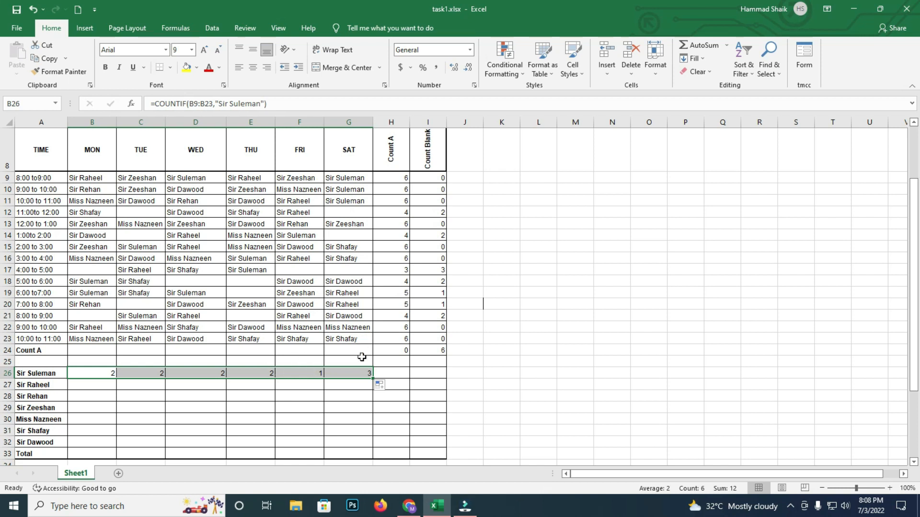
- Enter a COUNTIF formula in B27 over B9:B23 with the name of the teacher in A27 as criterion, and fill it across to G27
{"action": "left_click", "coordinate": [91, 382]}
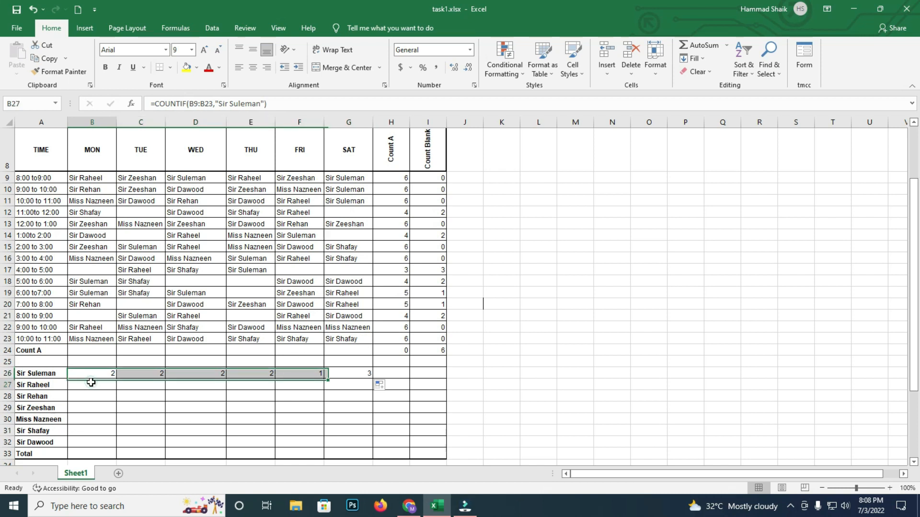
{"action": "type", "text": "=countig"}
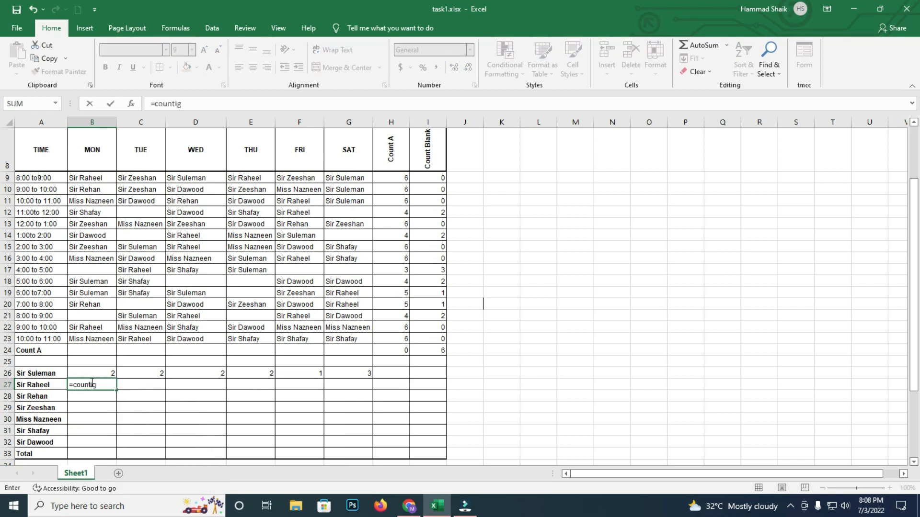
{"action": "key", "text": "BackSpace"}
{"action": "type", "text": "f("}
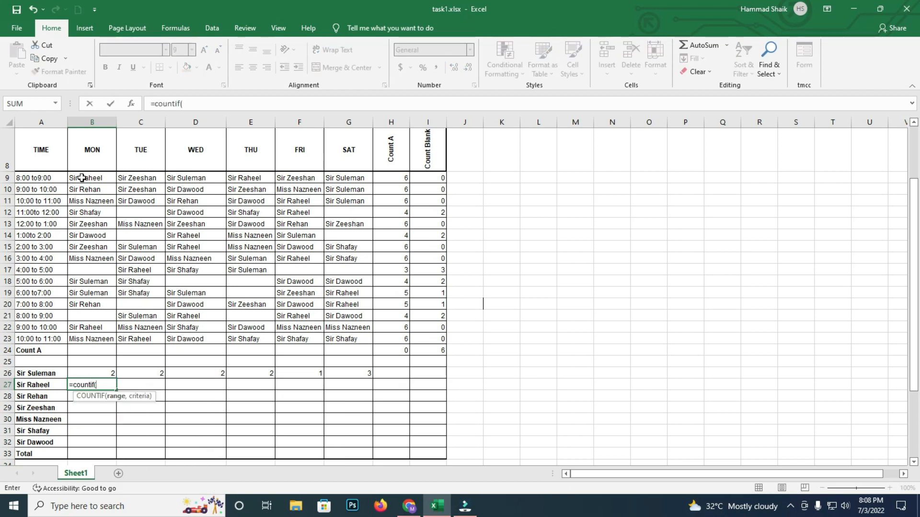
{"action": "left_click_drag", "start_coordinate": [87, 178], "coordinate": [98, 339]}
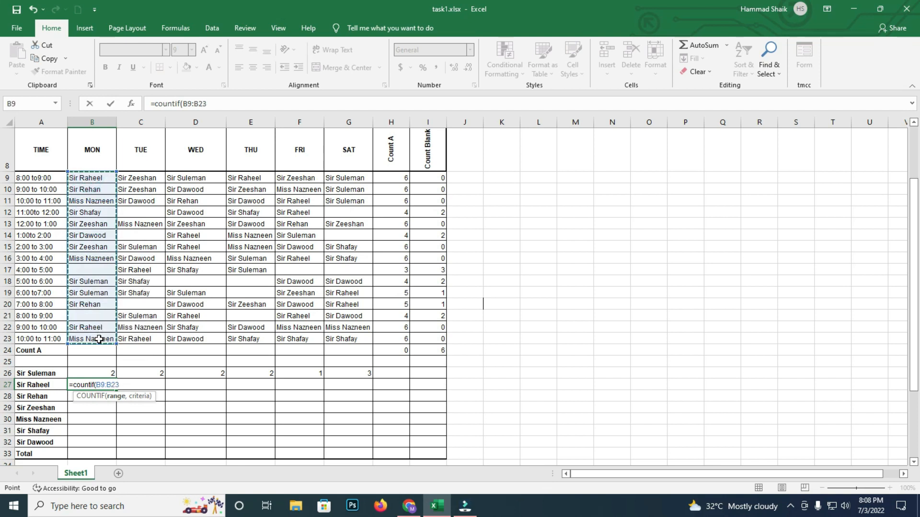
{"action": "type", "text": ",\"Si"}
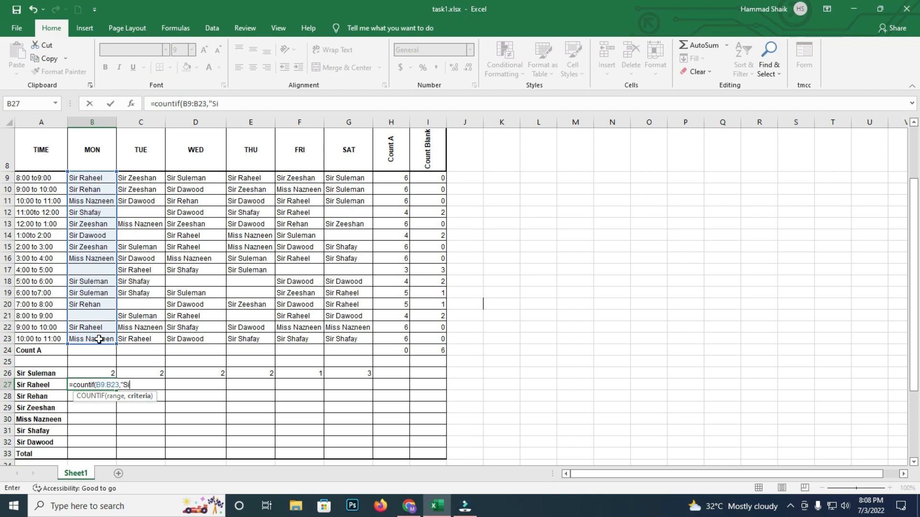
{"action": "type", "text": "r Raheel\")"}
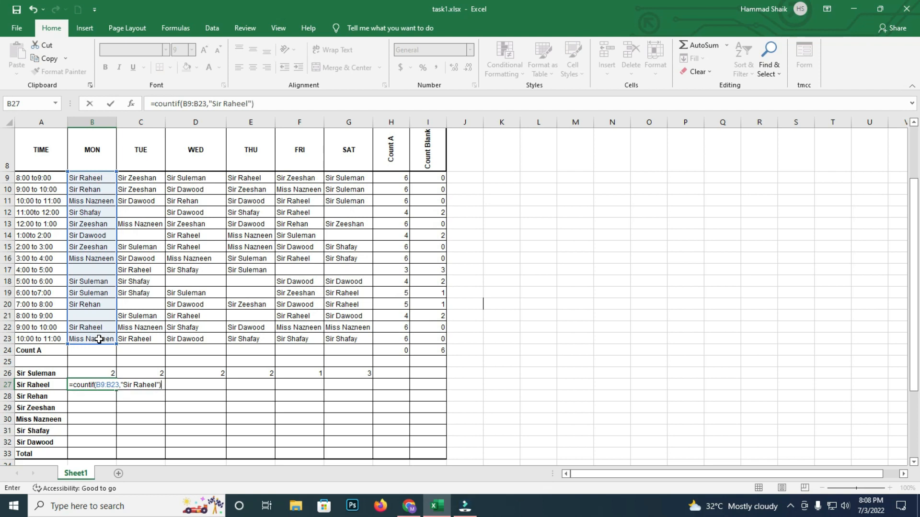
{"action": "key", "text": "Return"}
{"action": "left_click", "coordinate": [108, 385]}
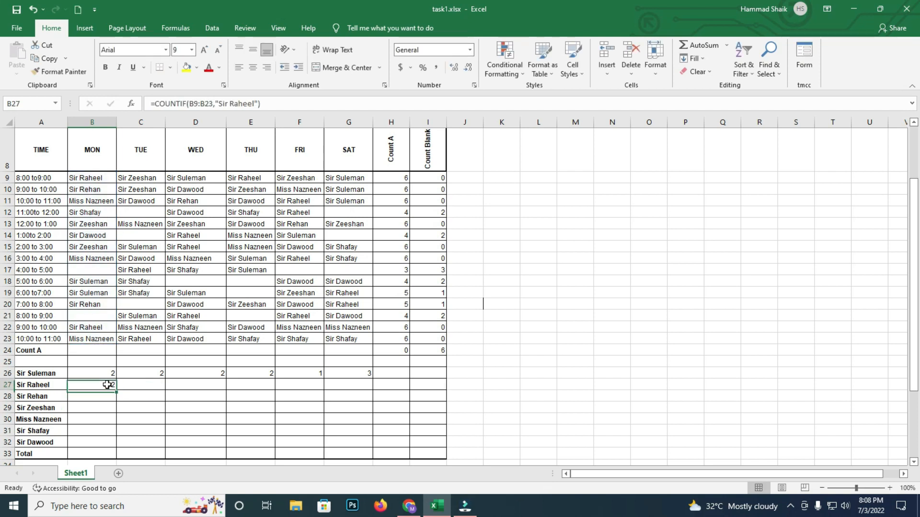
{"action": "left_click_drag", "start_coordinate": [118, 390], "coordinate": [370, 391]}
- Enter a COUNTIF formula in B28 that counts the name of the teacher in A28 over the Monday range B9:B23
{"action": "left_click", "coordinate": [74, 398]}
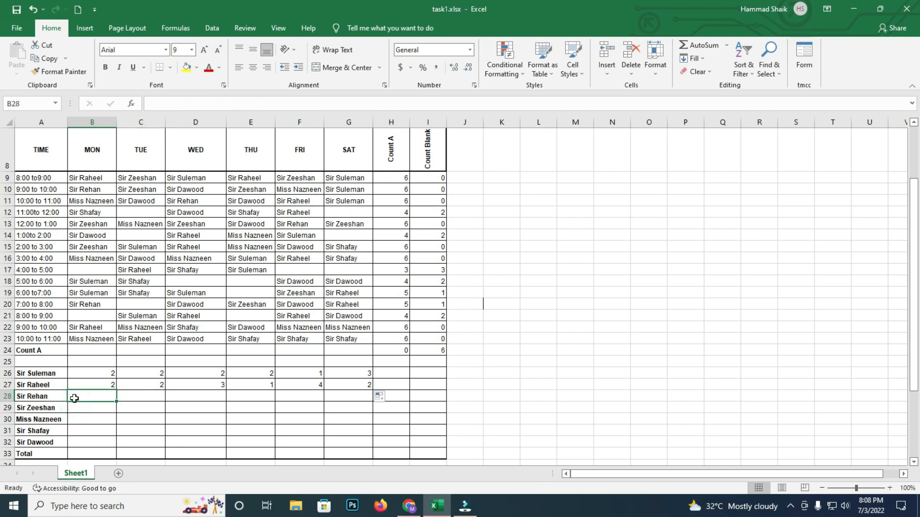
{"action": "type", "text": "=co"}
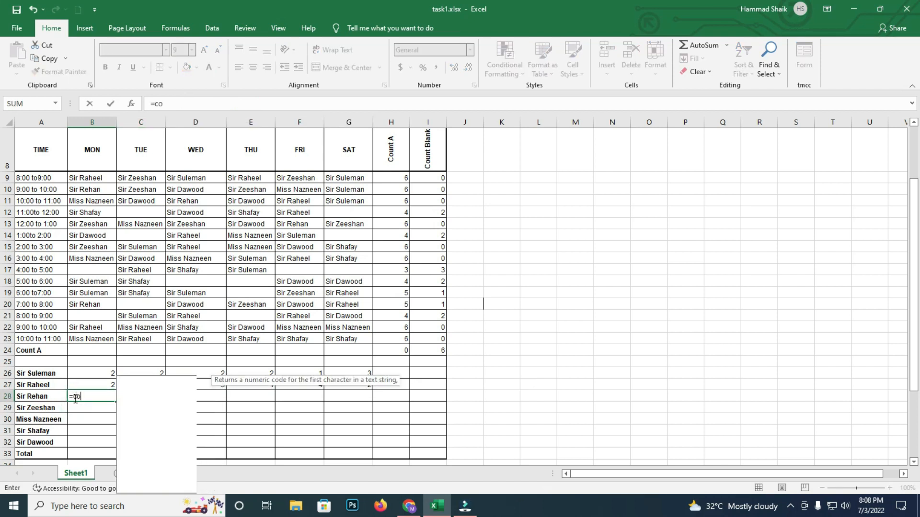
{"action": "type", "text": "untif("}
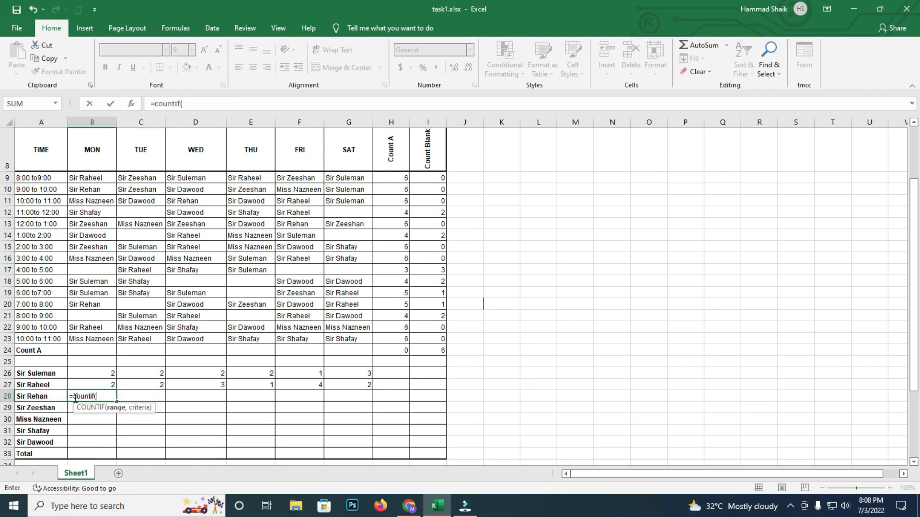
{"action": "left_click_drag", "start_coordinate": [75, 178], "coordinate": [81, 336]}
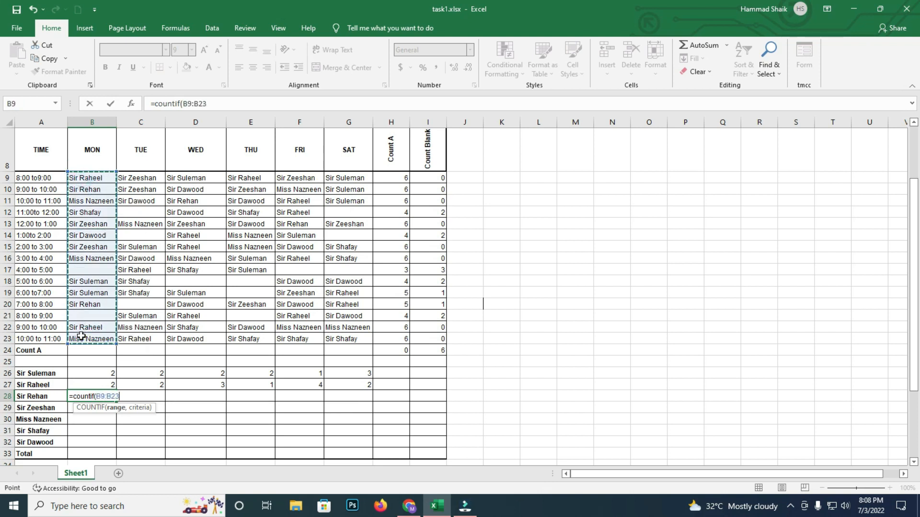
{"action": "type", "text": ",\"Sir"}
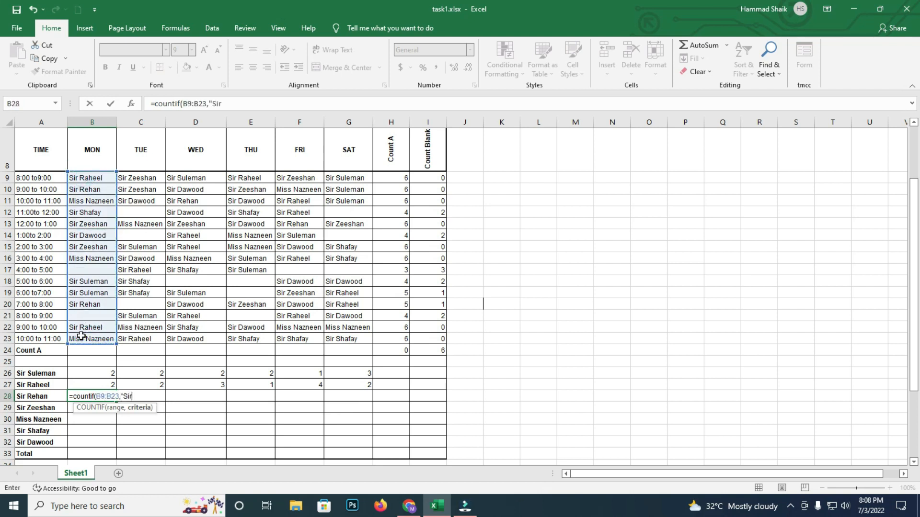
{"action": "type", "text": " Rehan\""}
{"action": "key", "text": "Return"}
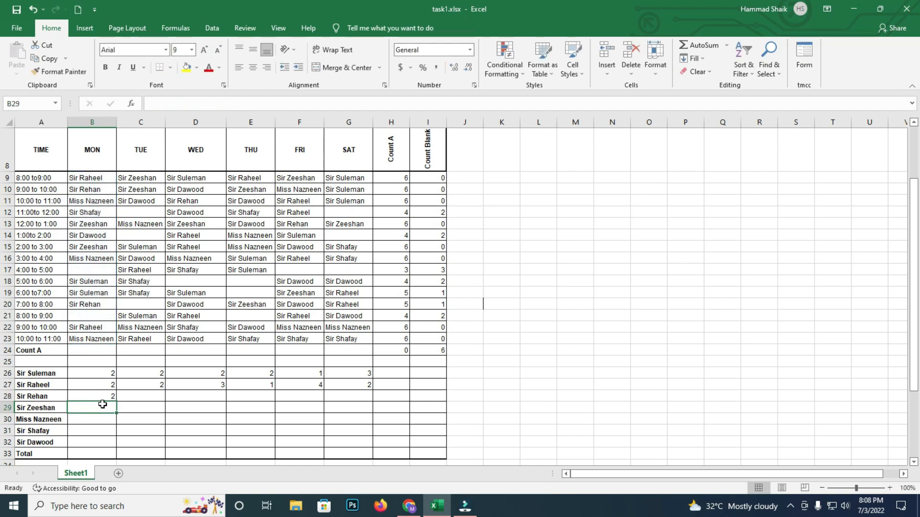
- Enter a COUNTIF formula in B29 over the Monday range B9:B23 with the name of the teacher in A29 as criterion
{"action": "type", "text": "=c"}
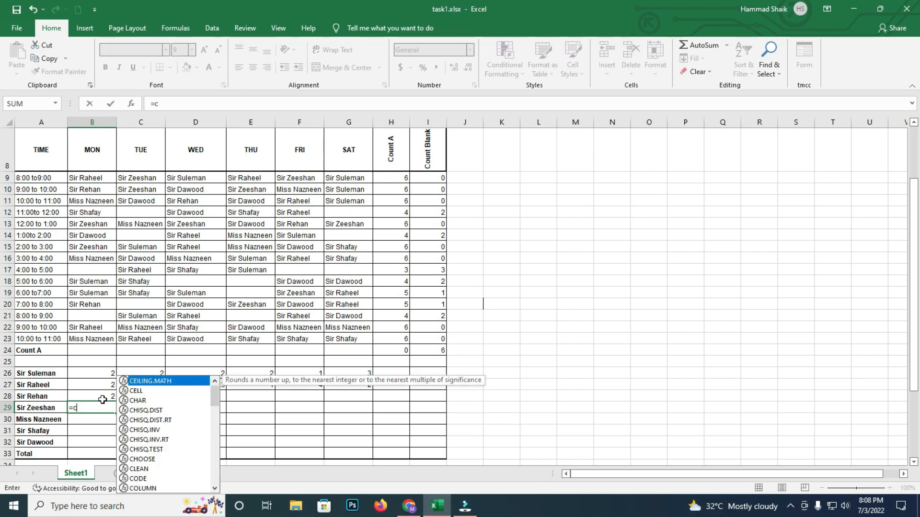
{"action": "type", "text": "ountif"}
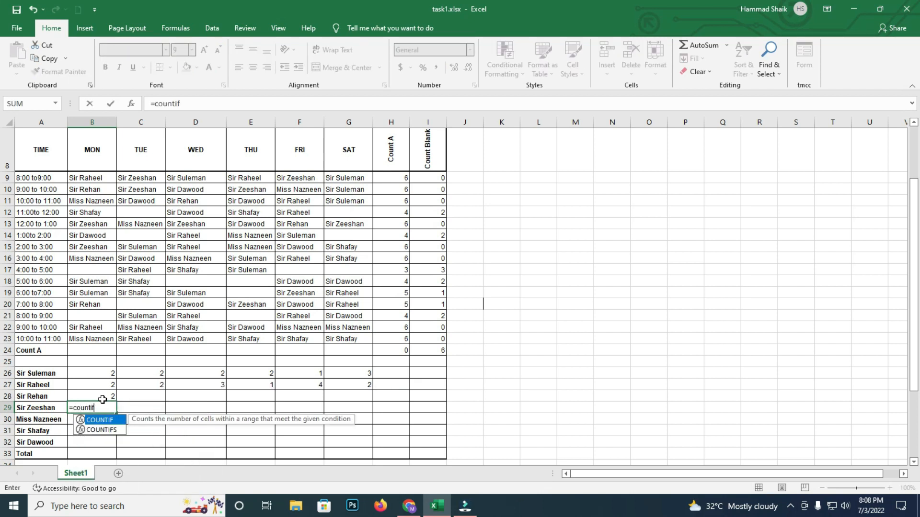
{"action": "key", "text": "Tab"}
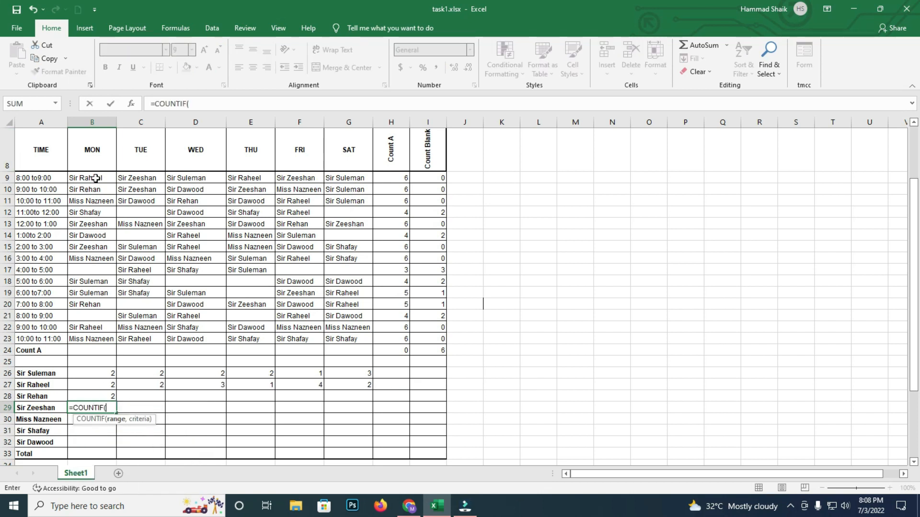
{"action": "left_click_drag", "start_coordinate": [95, 178], "coordinate": [98, 339]}
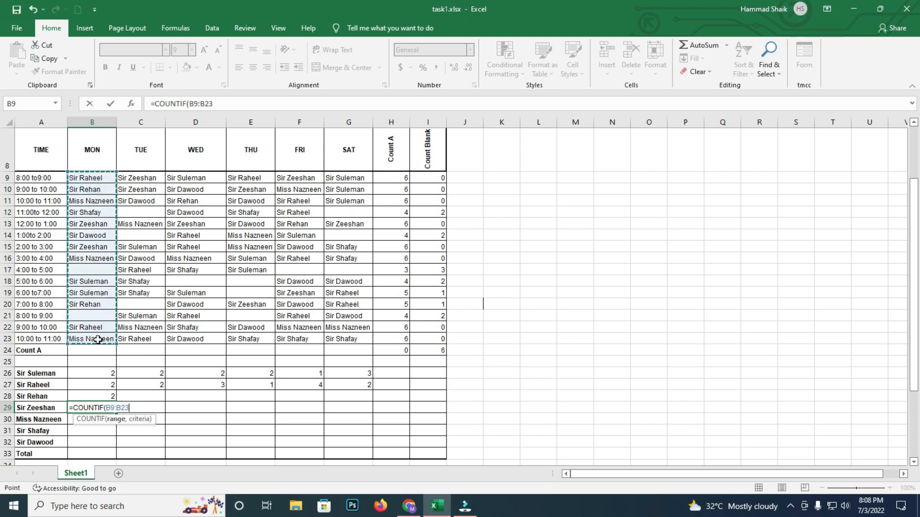
{"action": "type", "text": ",\"sir"}
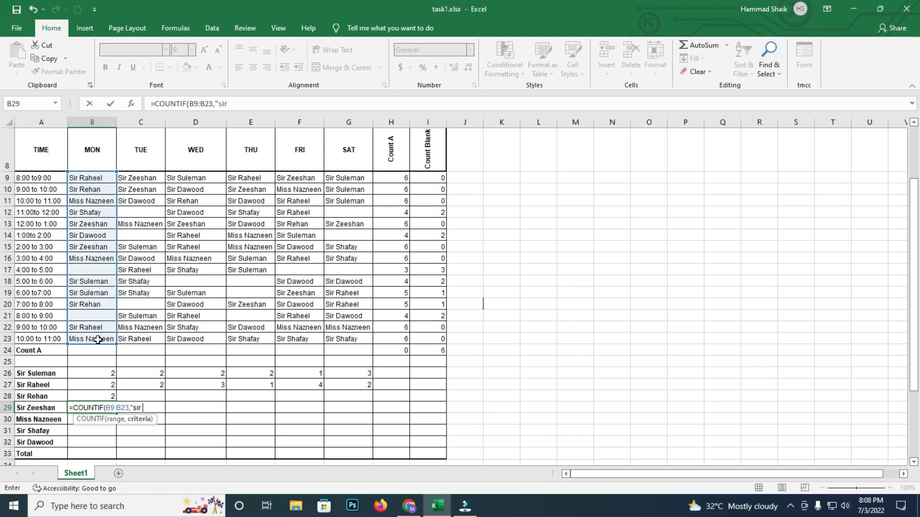
{"action": "type", "text": " Zeeshan\""}
{"action": "key", "text": "Return"}
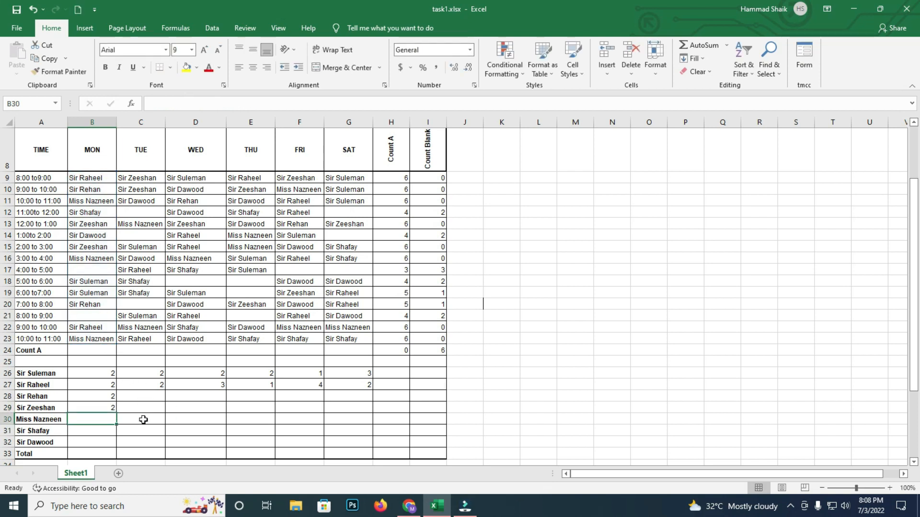
- Enter a COUNTIF formula in B30 over B9:B23 for the teacher named in A30, and check it against the Monday entries
{"action": "type", "text": "="}
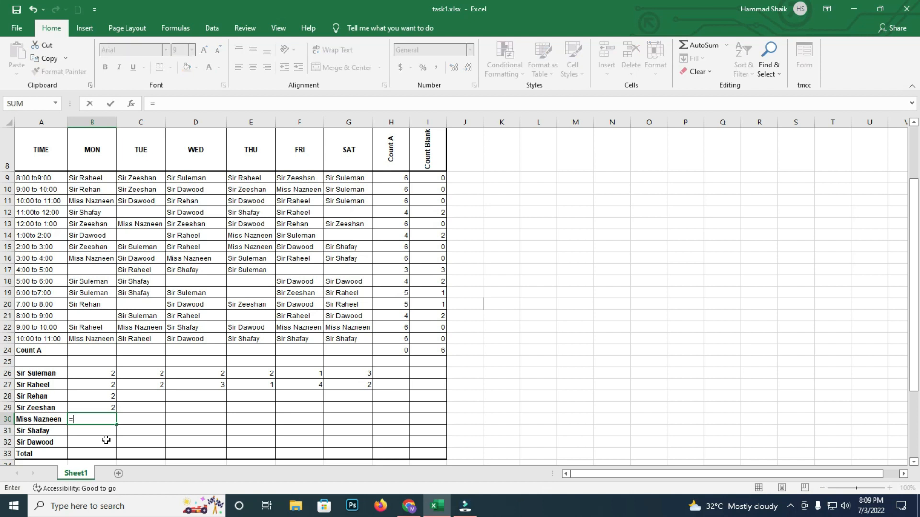
{"action": "type", "text": "countif("}
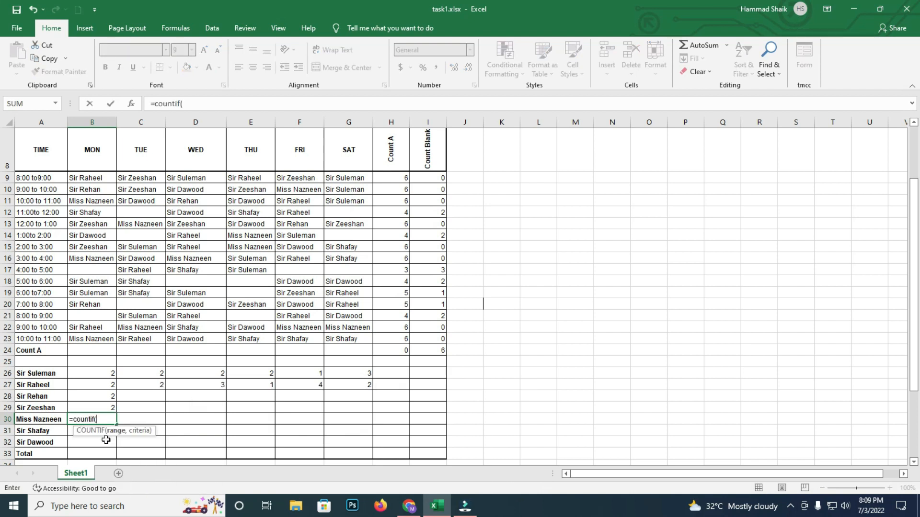
{"action": "left_click_drag", "start_coordinate": [103, 188], "coordinate": [99, 343]}
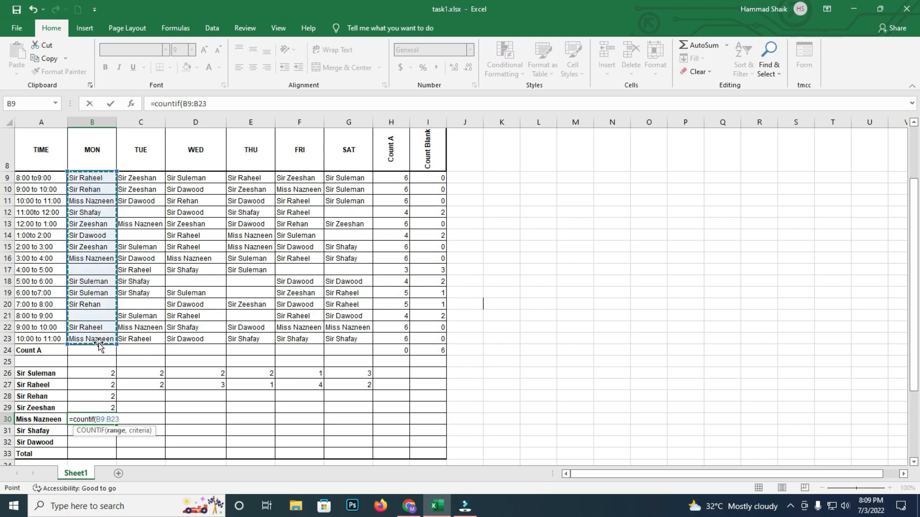
{"action": "type", "text": ",\"miss naz"}
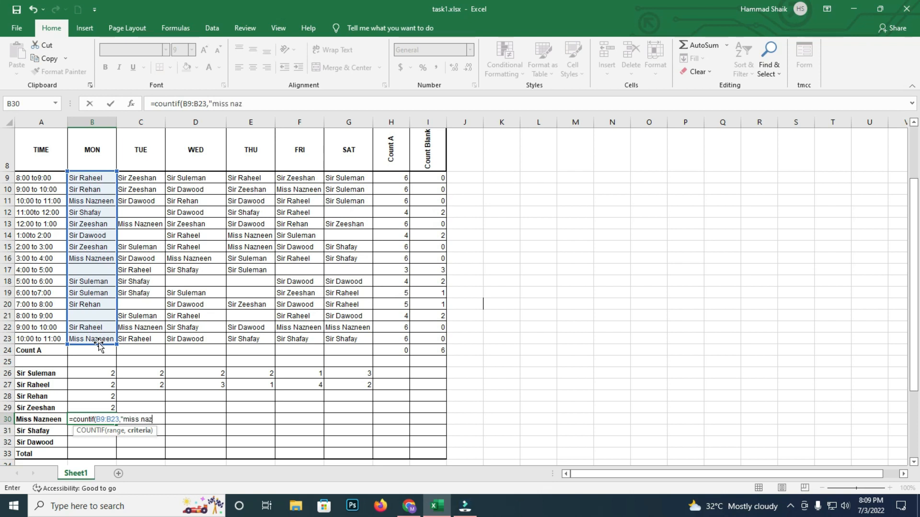
{"action": "type", "text": "neen"}
{"action": "key", "text": "Return"}
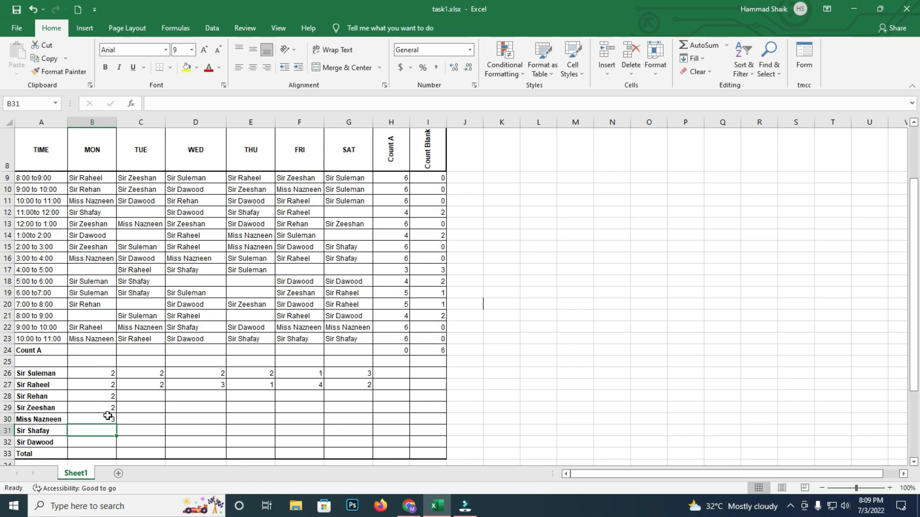
{"action": "left_click", "coordinate": [102, 341]}
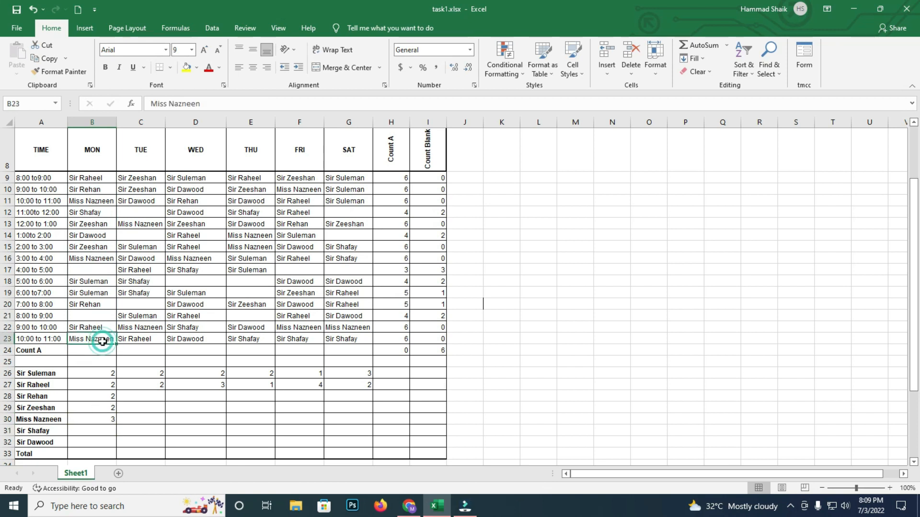
{"action": "left_click", "coordinate": [102, 268]}
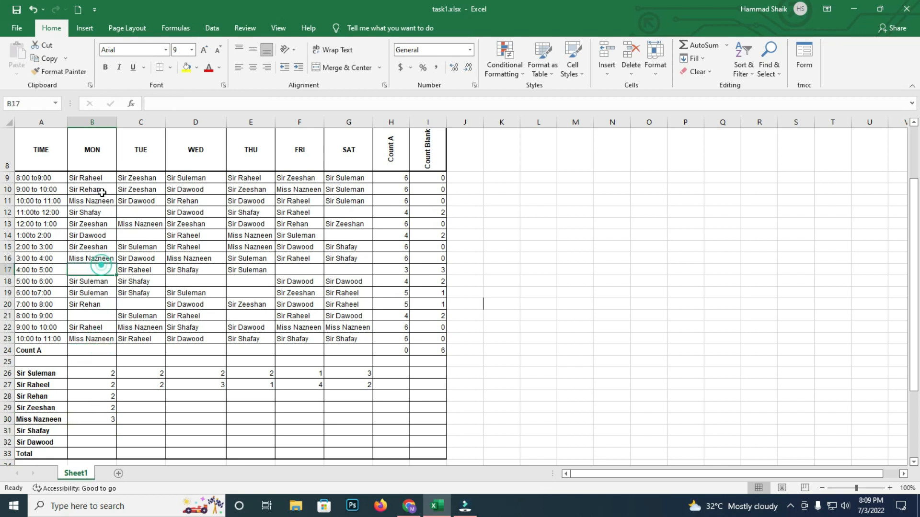
- Count the Monday classes of the teacher named in A31 with a COUNTIF formula over B9:B23 in B31
{"action": "left_click", "coordinate": [105, 430]}
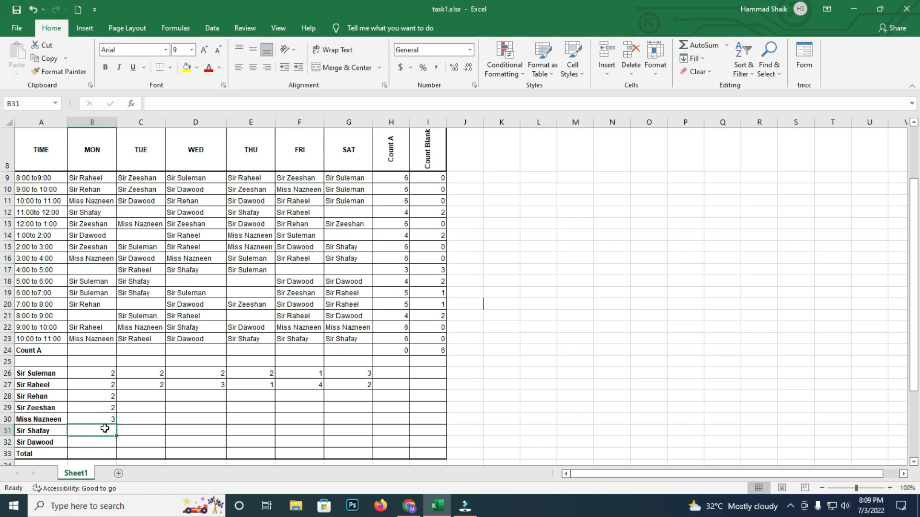
{"action": "type", "text": "=countif("}
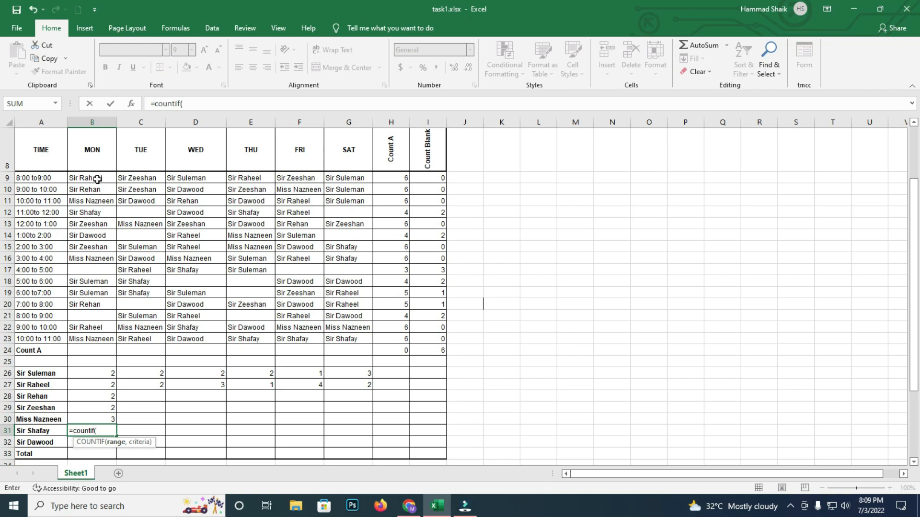
{"action": "left_click_drag", "start_coordinate": [96, 178], "coordinate": [102, 336]}
{"action": "type", "text": ","}
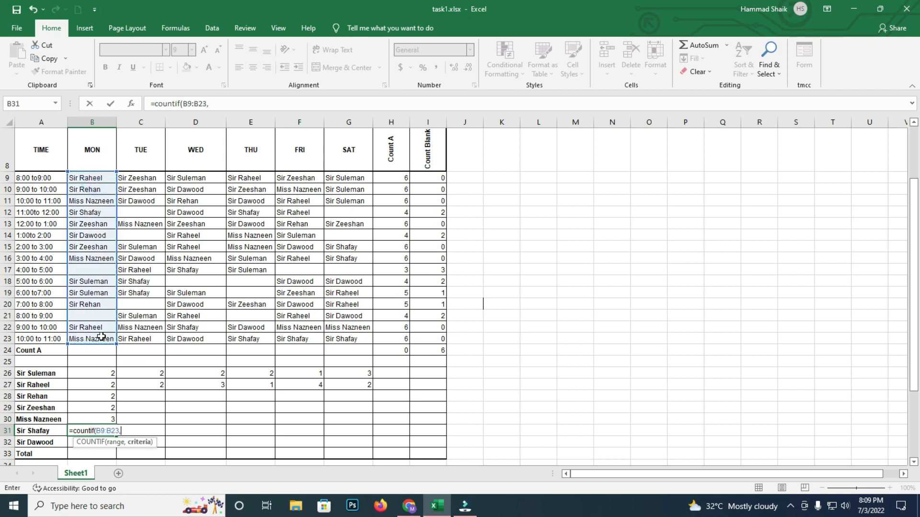
{"action": "type", "text": "\"Sir Shafay\")"}
{"action": "key", "text": "Return"}
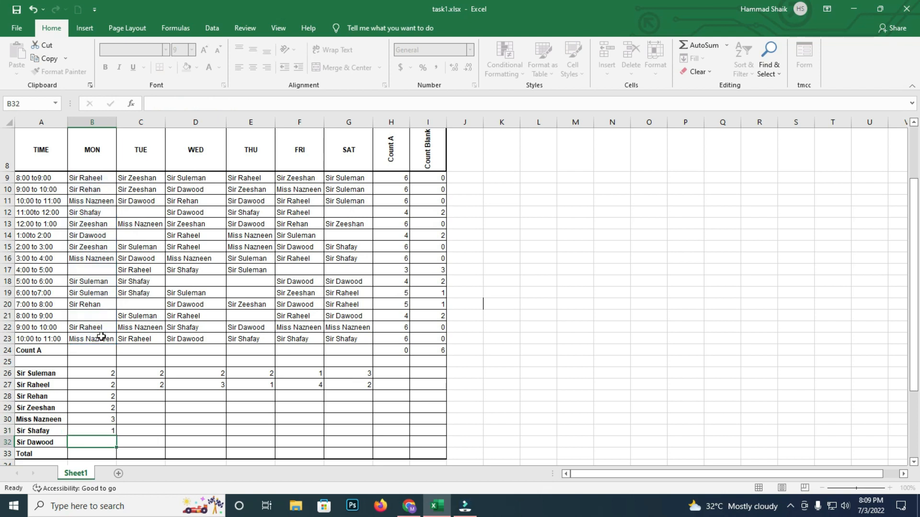
- Enter a COUNTIF formula in B32 that counts the name of the teacher in A32 over B9:B23
{"action": "type", "text": "=cout"}
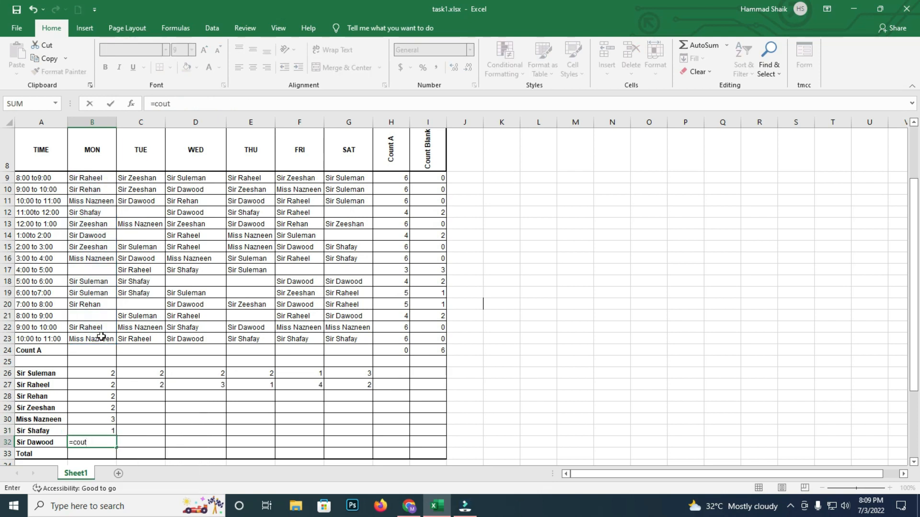
{"action": "key", "text": "BackSpace"}
{"action": "type", "text": "n"}
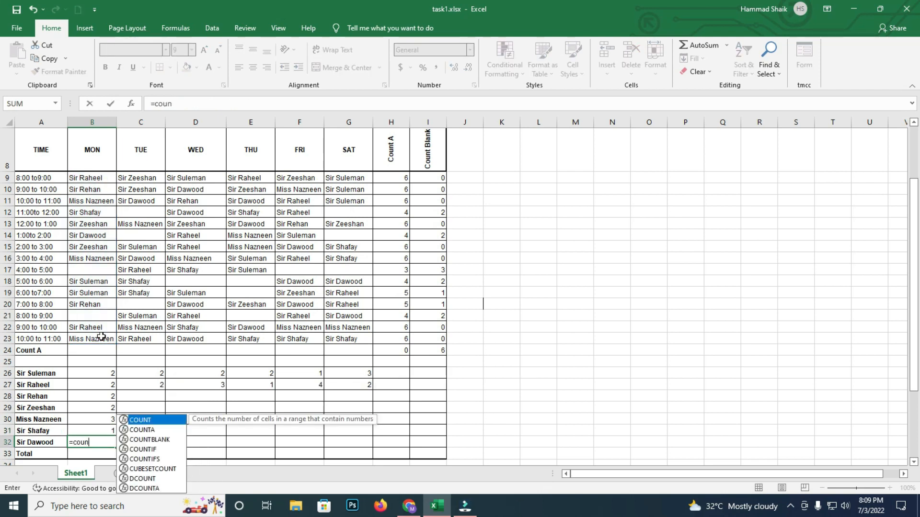
{"action": "type", "text": "tif("}
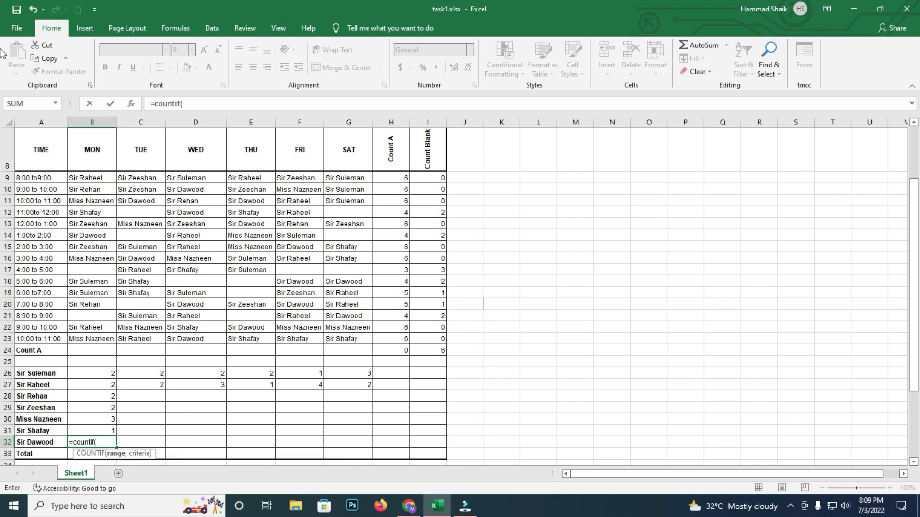
{"action": "left_click_drag", "start_coordinate": [98, 178], "coordinate": [96, 333]}
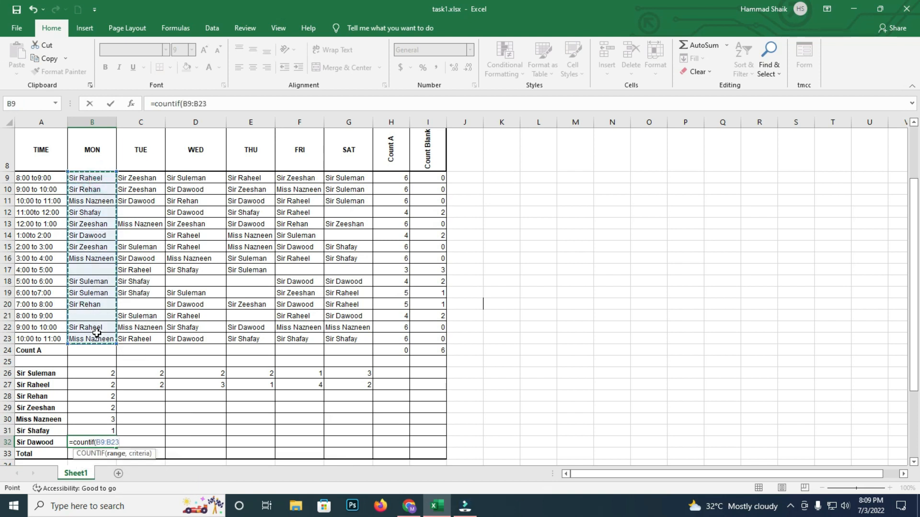
{"action": "type", "text": ",\"Sir d"}
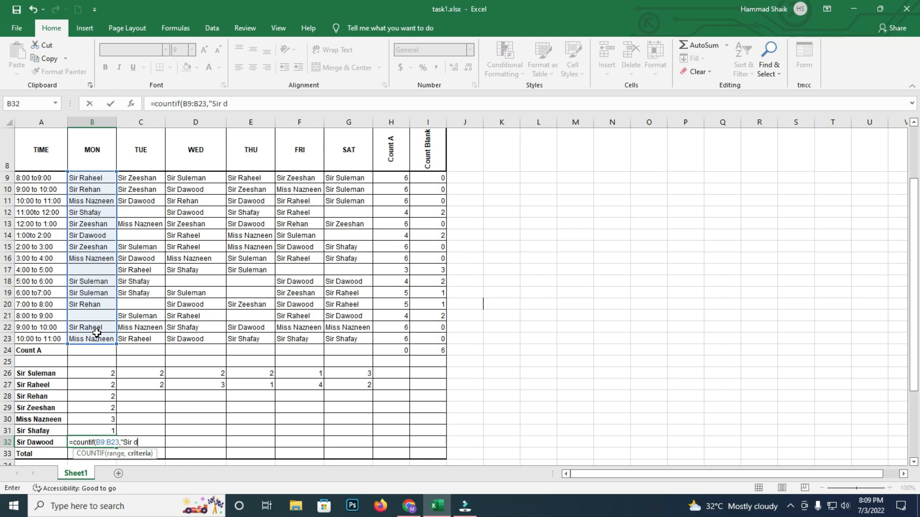
{"action": "type", "text": "awood\")"}
{"action": "key", "text": "Return"}
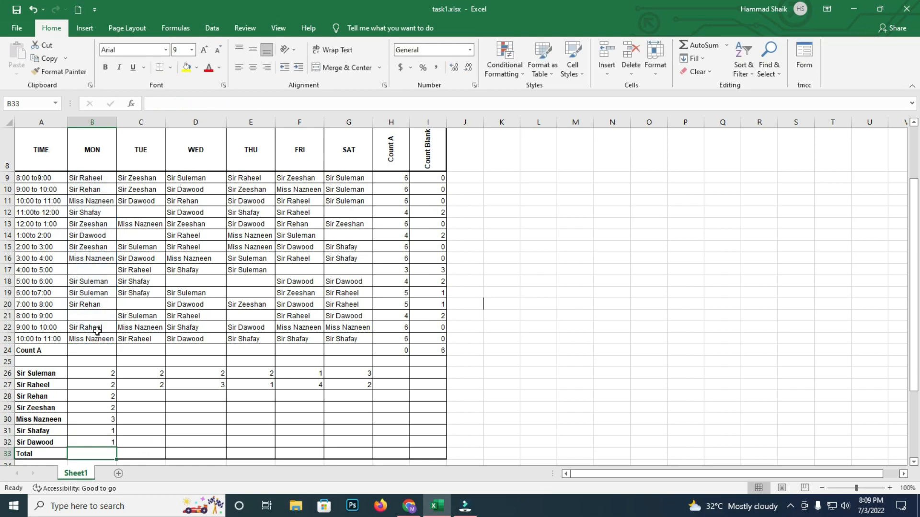
- Fill each of the COUNTIF formulas in B28 through B32 across its row to column G
{"action": "scroll", "coordinate": [97, 331], "scroll_direction": "down", "scroll_amount": 3}
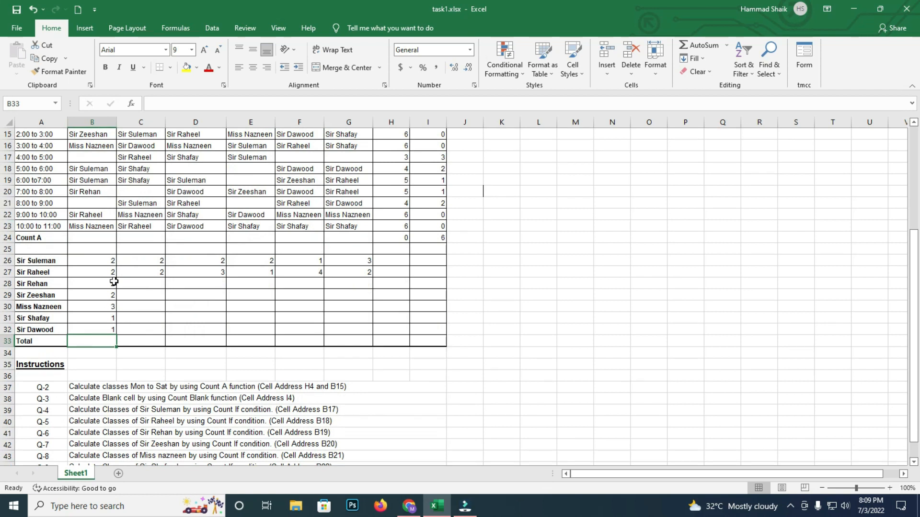
{"action": "left_click", "coordinate": [107, 285]}
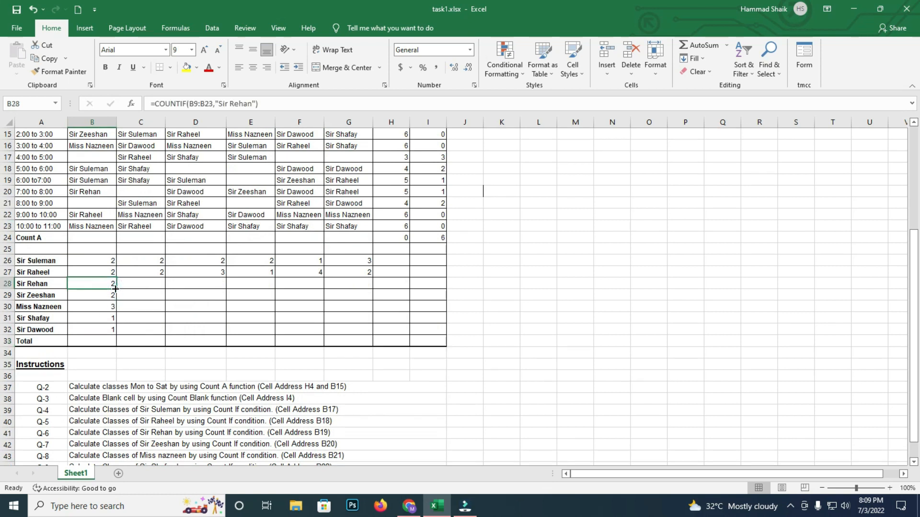
{"action": "left_click_drag", "start_coordinate": [115, 289], "coordinate": [337, 288]}
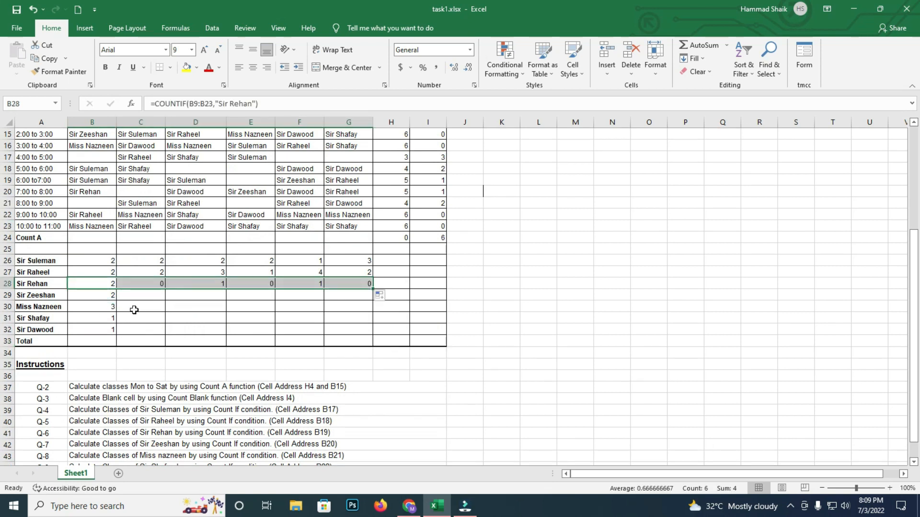
{"action": "left_click", "coordinate": [107, 296]}
{"action": "left_click_drag", "start_coordinate": [117, 301], "coordinate": [356, 295]}
{"action": "left_click", "coordinate": [97, 306]}
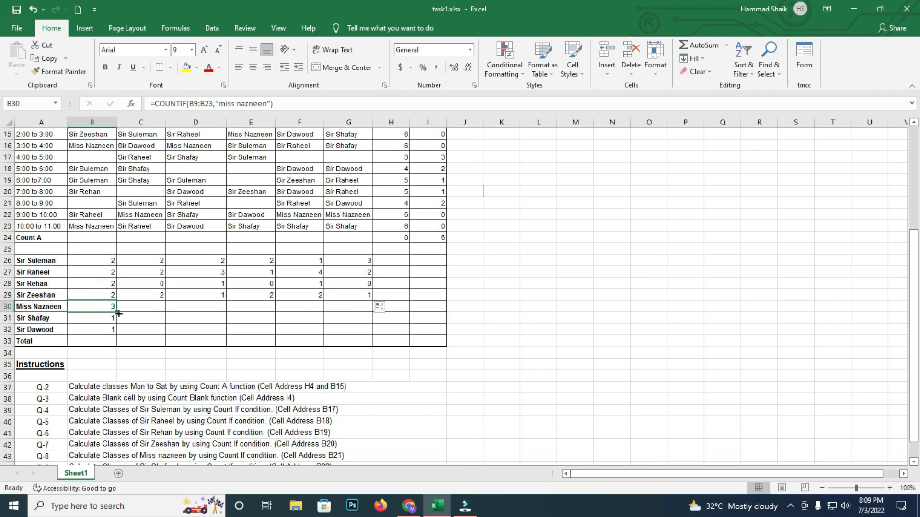
{"action": "left_click_drag", "start_coordinate": [118, 314], "coordinate": [362, 306]}
{"action": "left_click", "coordinate": [110, 320]}
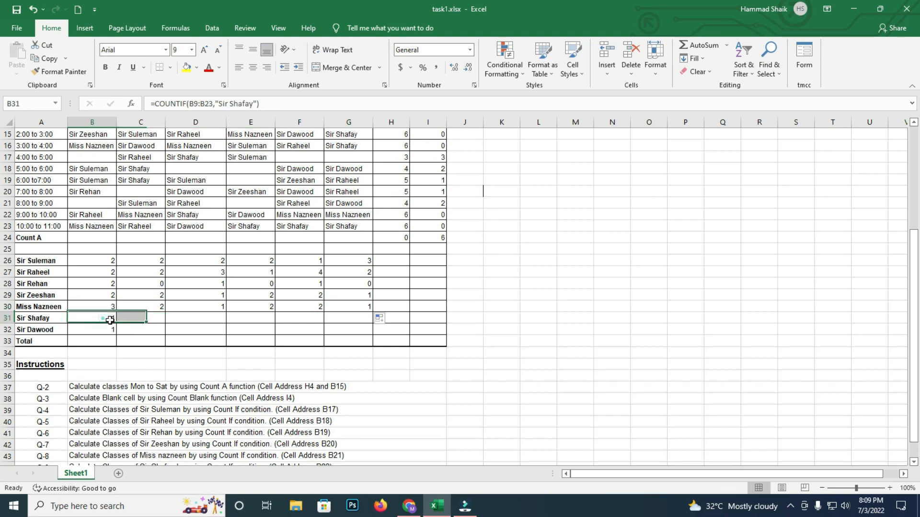
{"action": "left_click_drag", "start_coordinate": [110, 320], "coordinate": [379, 329]}
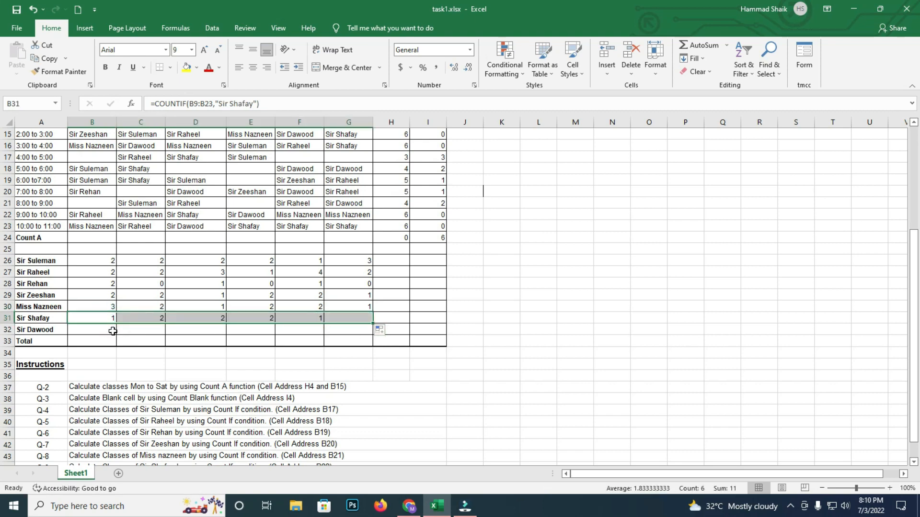
{"action": "left_click", "coordinate": [112, 331]}
{"action": "left_click_drag", "start_coordinate": [116, 335], "coordinate": [377, 329]}
- Total the Monday teacher counts in B33 with a SUM formula over B26:B32, and fill it across to G33
{"action": "scroll", "coordinate": [243, 366], "scroll_direction": "down", "scroll_amount": 2}
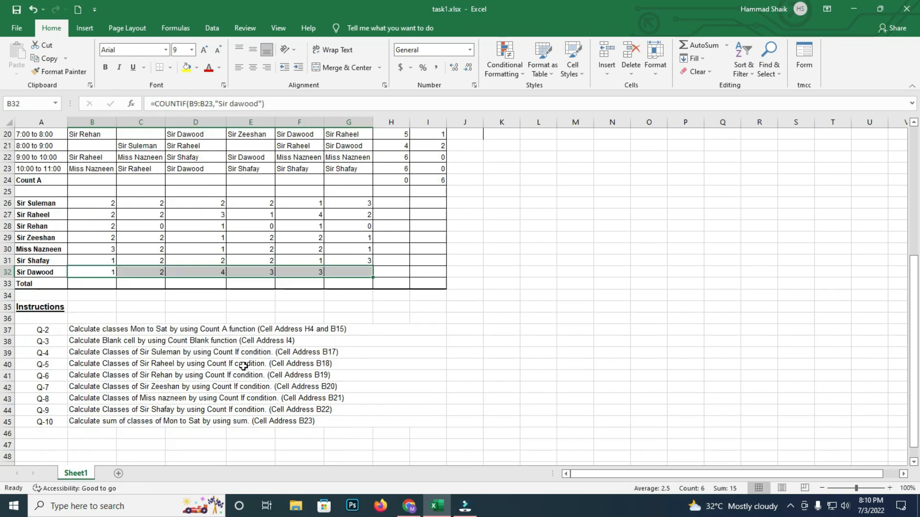
{"action": "scroll", "coordinate": [243, 366], "scroll_direction": "down", "scroll_amount": 3}
{"action": "left_click", "coordinate": [114, 318]}
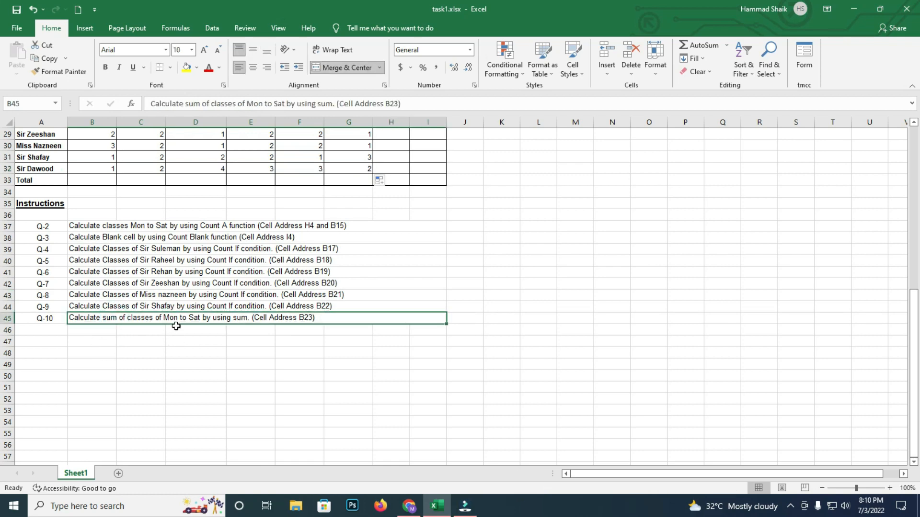
{"action": "scroll", "coordinate": [180, 360], "scroll_direction": "up", "scroll_amount": 2}
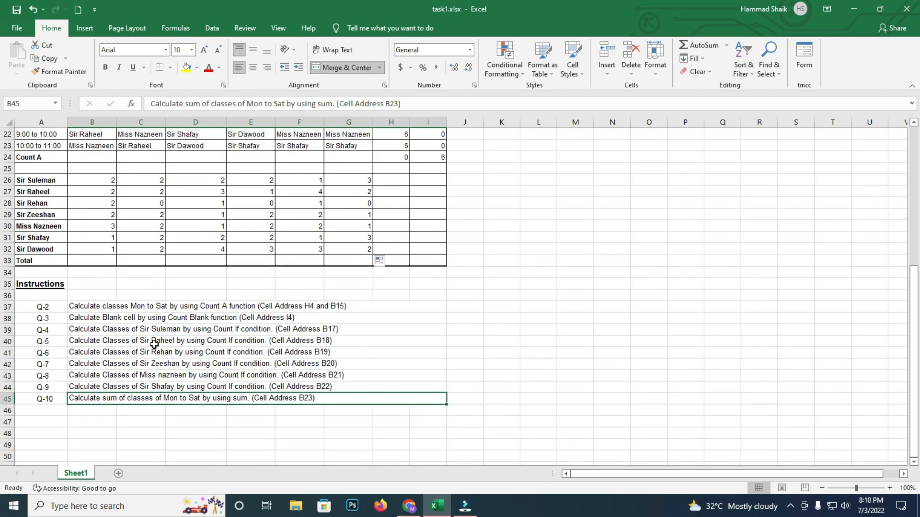
{"action": "left_click", "coordinate": [98, 254]}
{"action": "left_click", "coordinate": [105, 262]}
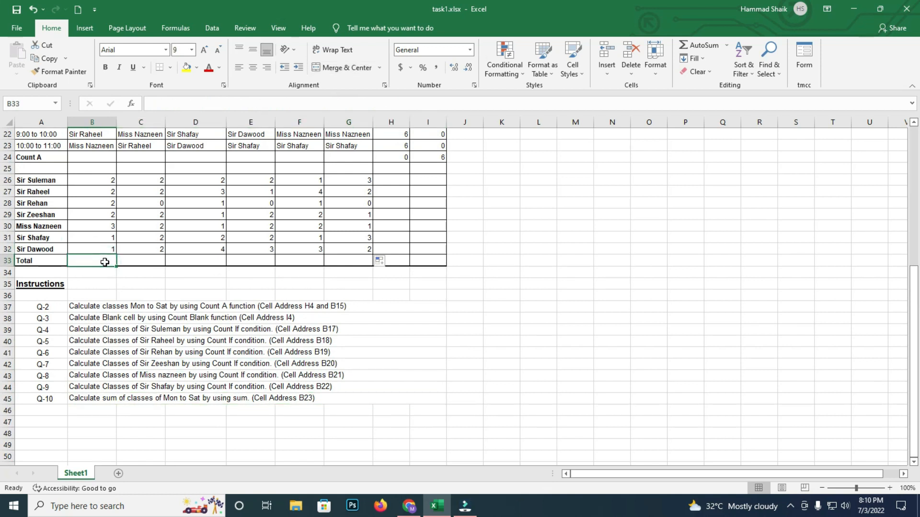
{"action": "type", "text": "=sum"}
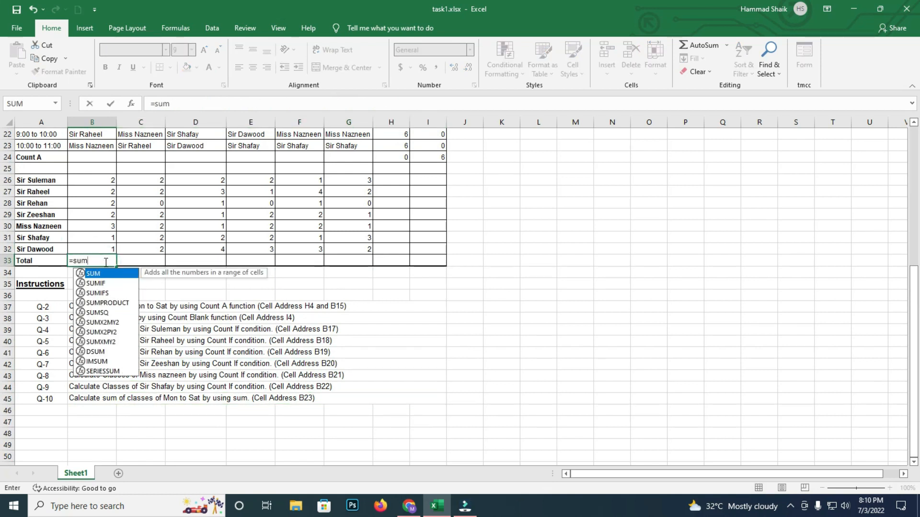
{"action": "type", "text": "("}
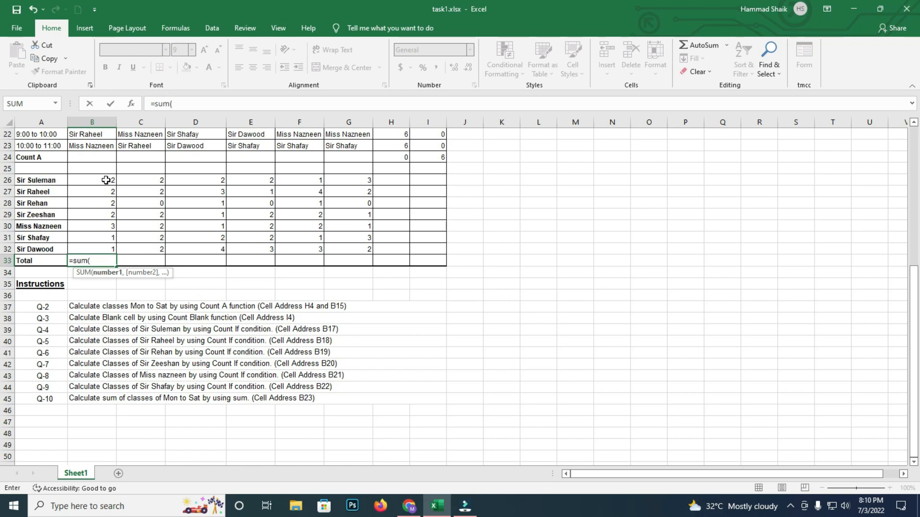
{"action": "left_click_drag", "start_coordinate": [106, 180], "coordinate": [107, 249]}
{"action": "scroll", "coordinate": [107, 186], "scroll_direction": "up", "scroll_amount": 7}
{"action": "scroll", "coordinate": [112, 232], "scroll_direction": "down", "scroll_amount": 7}
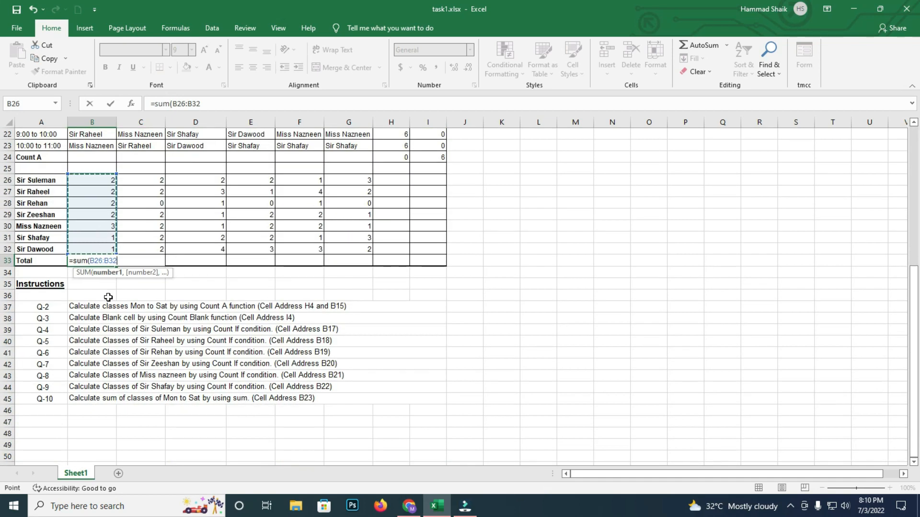
{"action": "key", "text": "Return"}
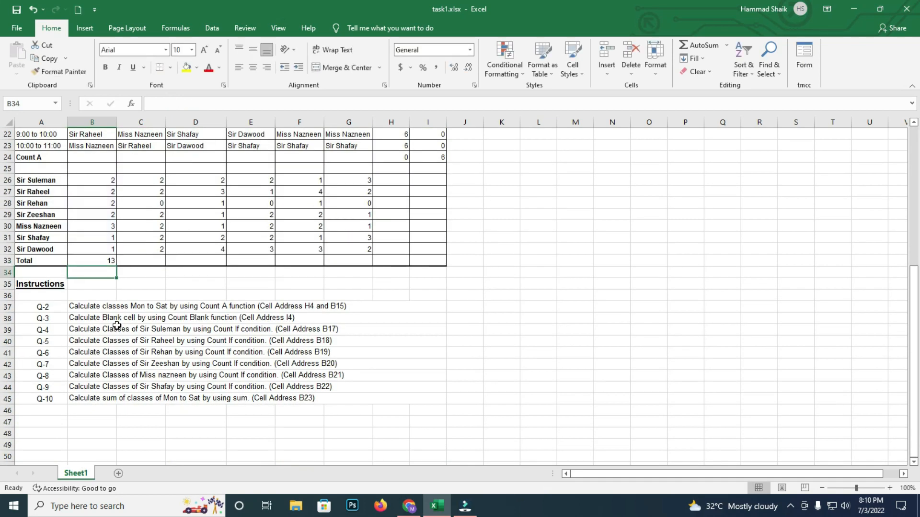
{"action": "left_click", "coordinate": [101, 261]}
{"action": "left_click_drag", "start_coordinate": [115, 265], "coordinate": [388, 265]}
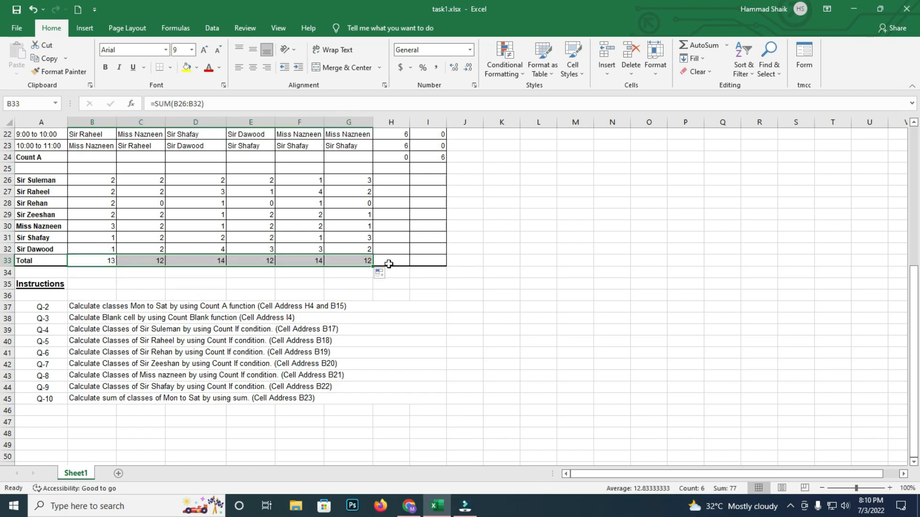
- Check the SUM formulas of the daily totals in B33 through G33, including the range that B33 adds up
{"action": "left_click", "coordinate": [105, 260]}
{"action": "left_click", "coordinate": [154, 259]}
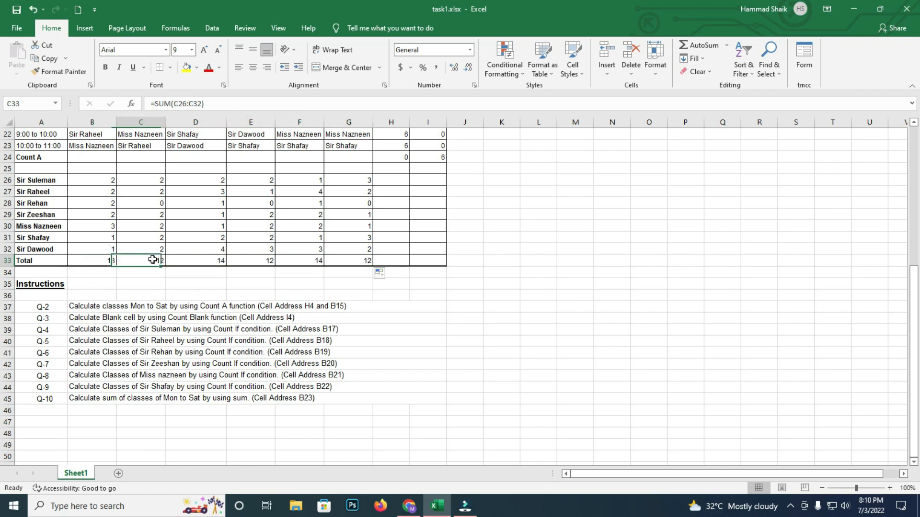
{"action": "left_click", "coordinate": [204, 257]}
{"action": "left_click", "coordinate": [262, 260]}
{"action": "left_click", "coordinate": [307, 259]}
{"action": "left_click", "coordinate": [347, 259]}
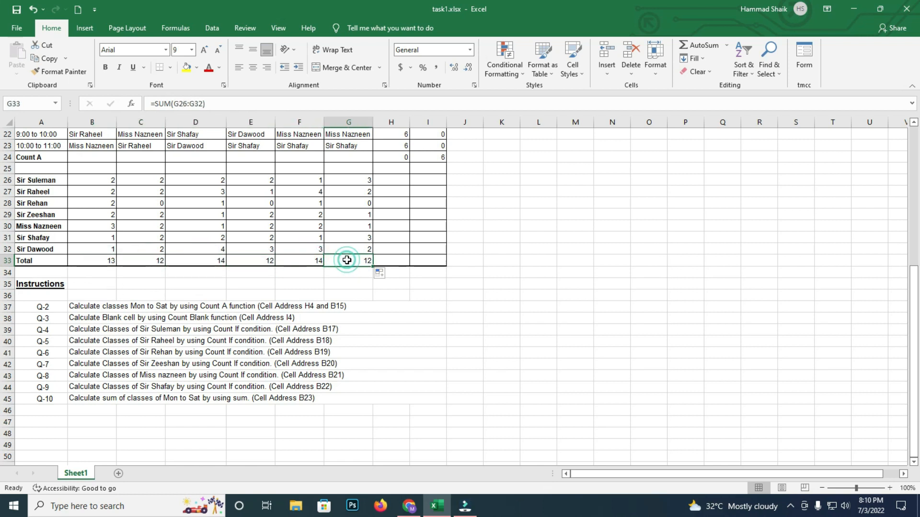
{"action": "double_click", "coordinate": [106, 263]}
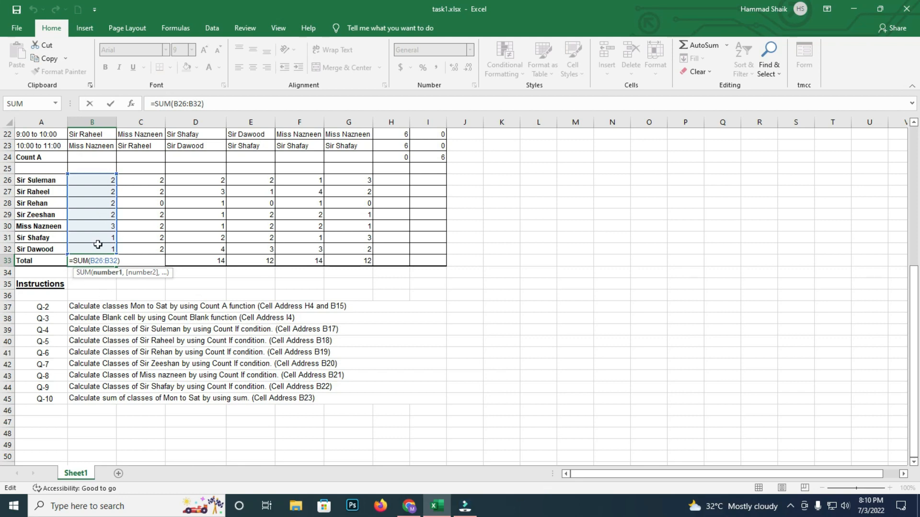
{"action": "key", "text": "Return"}
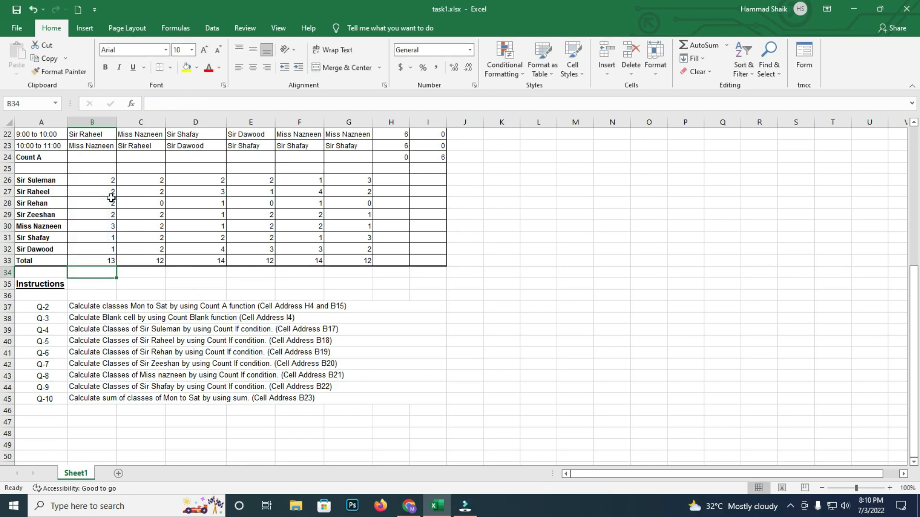
- Count the Monday classes in B24 with a COUNTA formula over B9:B23
{"action": "scroll", "coordinate": [111, 197], "scroll_direction": "up", "scroll_amount": 5}
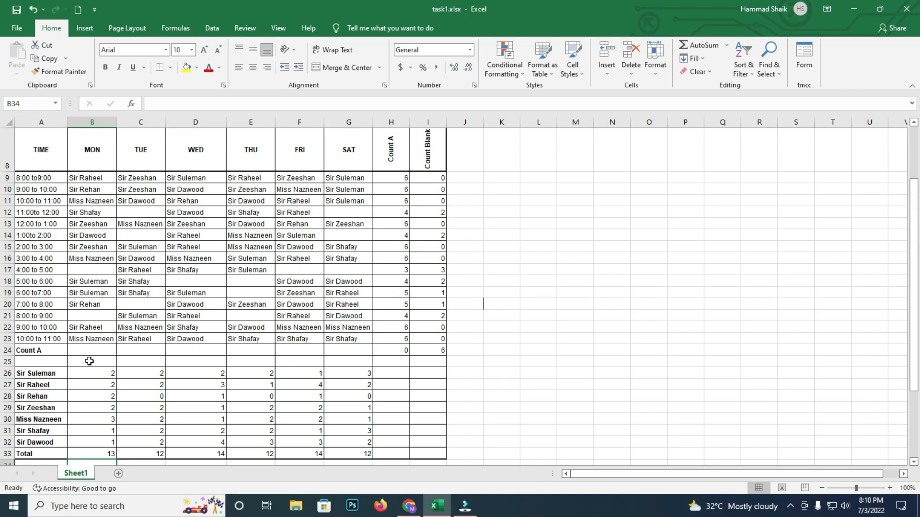
{"action": "left_click", "coordinate": [102, 352]}
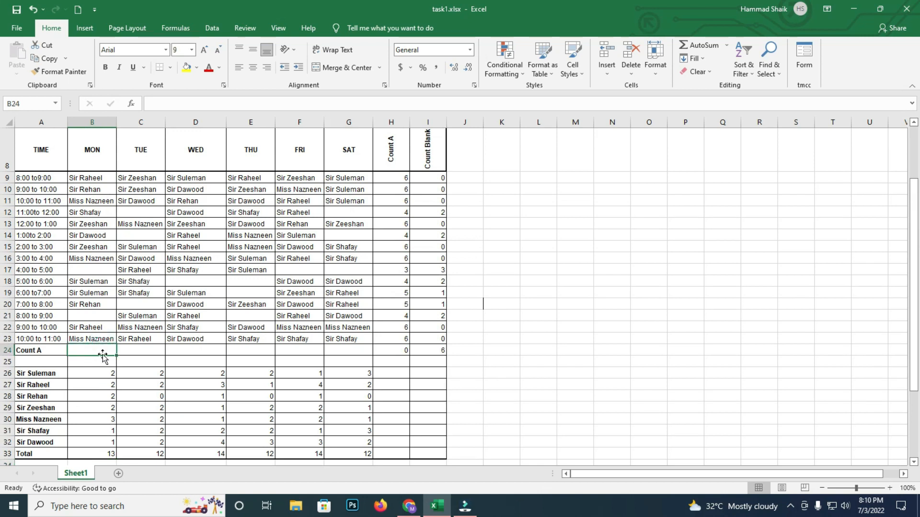
{"action": "type", "text": "=count"}
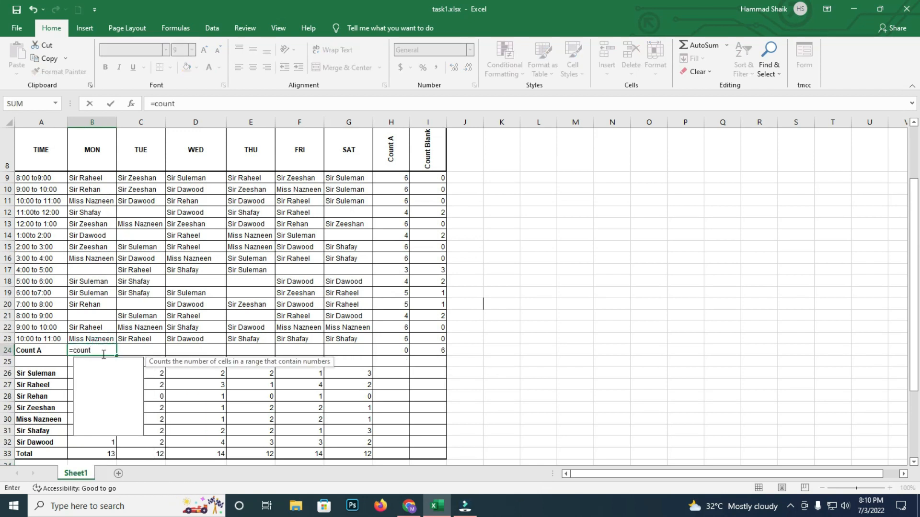
{"action": "type", "text": "a("}
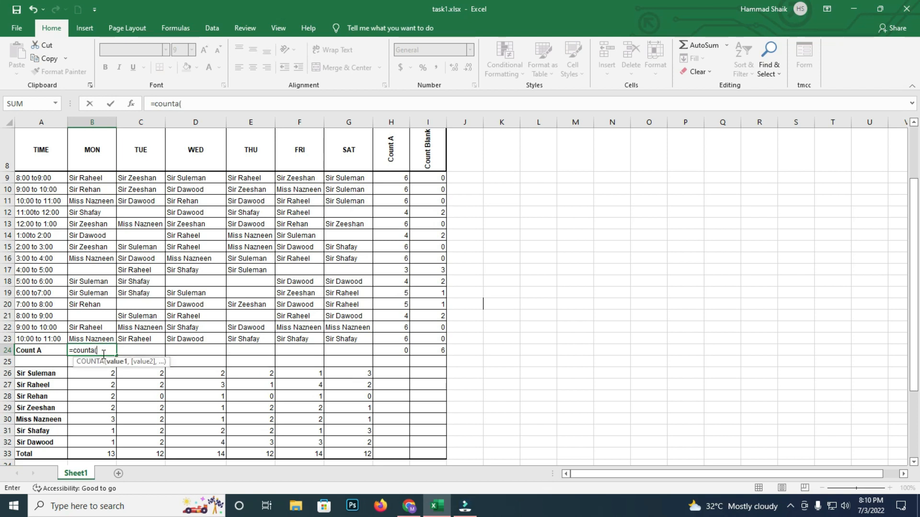
{"action": "left_click_drag", "start_coordinate": [96, 179], "coordinate": [103, 335]}
{"action": "key", "text": "Return"}
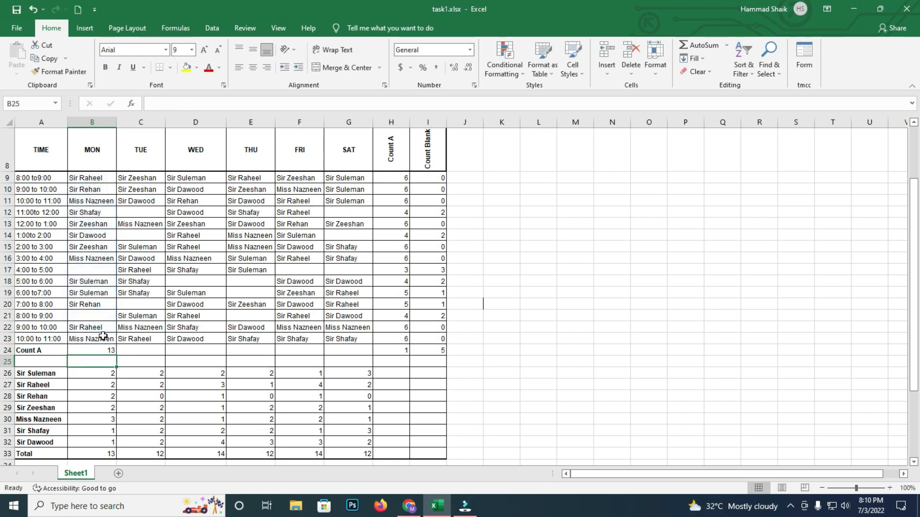
{"action": "scroll", "coordinate": [103, 335], "scroll_direction": "down", "scroll_amount": 3}
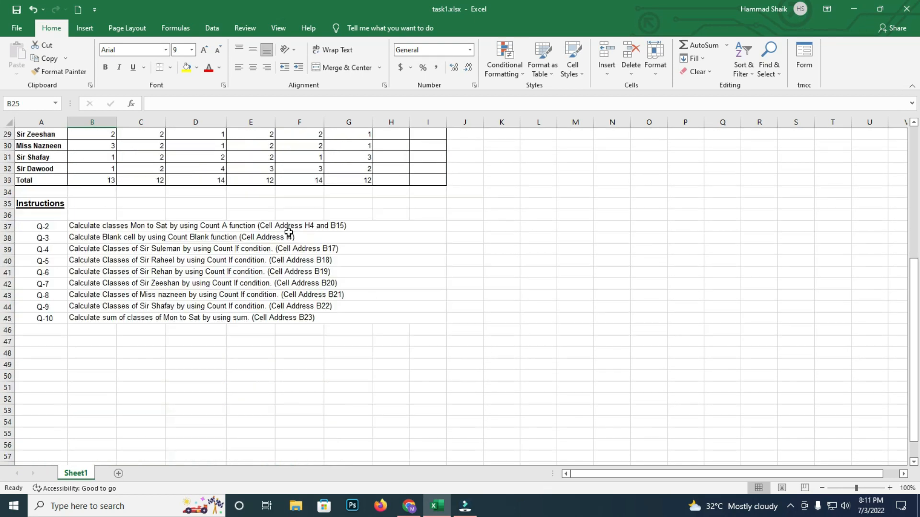
{"action": "scroll", "coordinate": [258, 230], "scroll_direction": "down", "scroll_amount": 5}
{"action": "scroll", "coordinate": [381, 315], "scroll_direction": "up", "scroll_amount": 7}
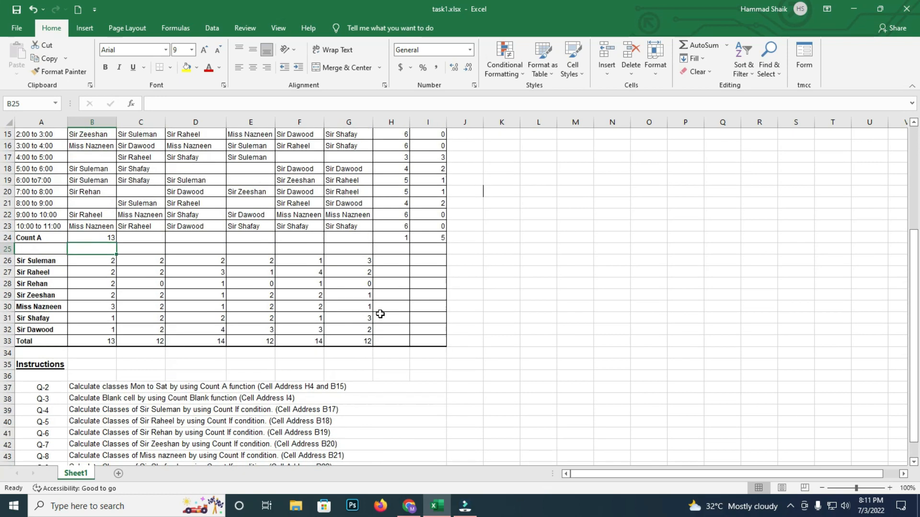
{"action": "scroll", "coordinate": [382, 315], "scroll_direction": "up", "scroll_amount": 3}
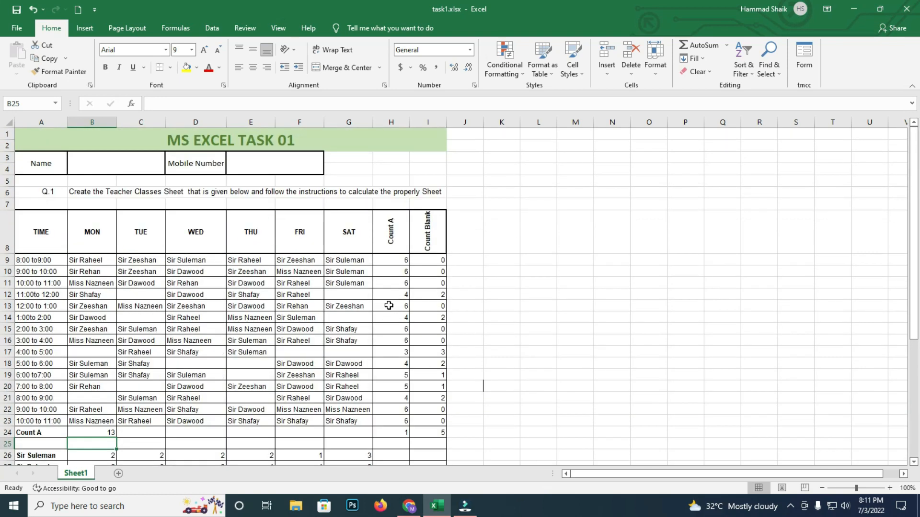